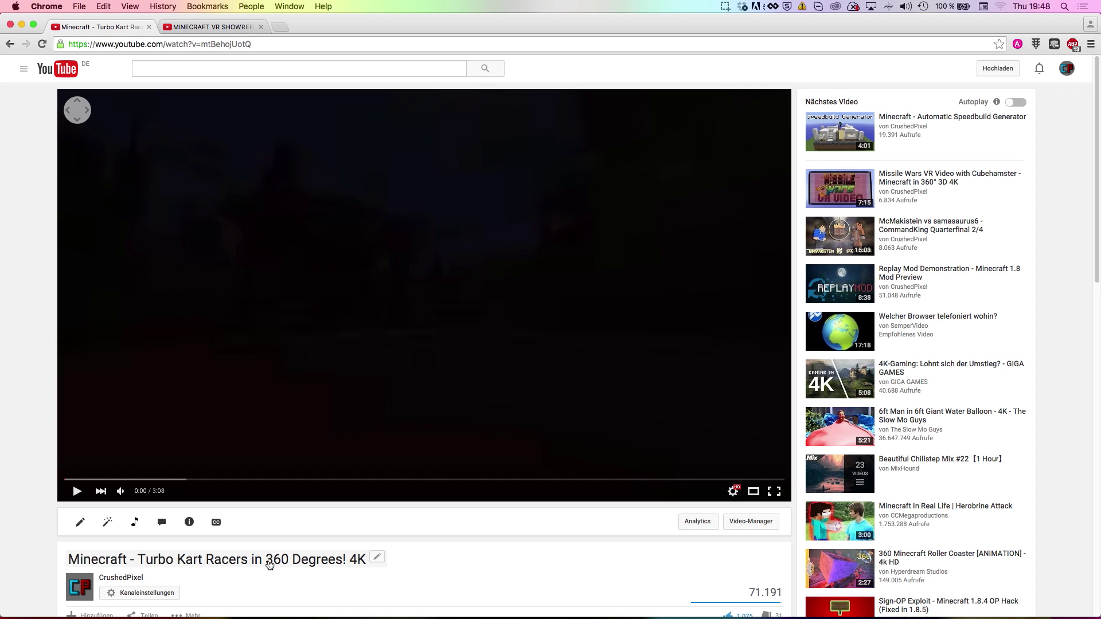
Play the Turbo Kart Racers 360° video, then the Minecraft VR Showreel video.
drag(265, 566, 355, 576)
click(354, 575)
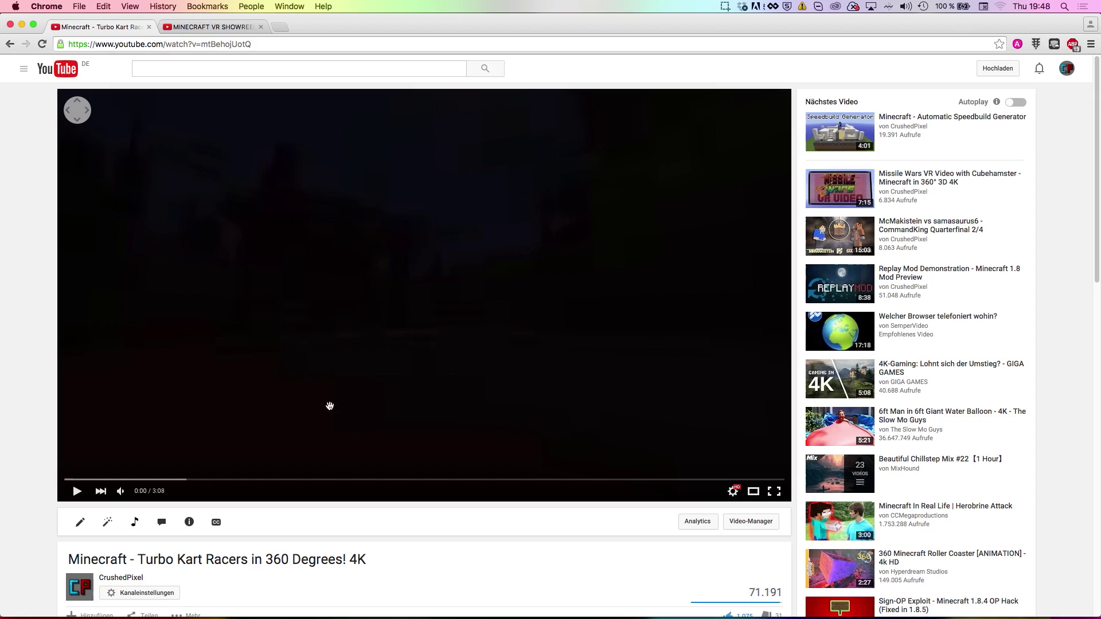
click(327, 373)
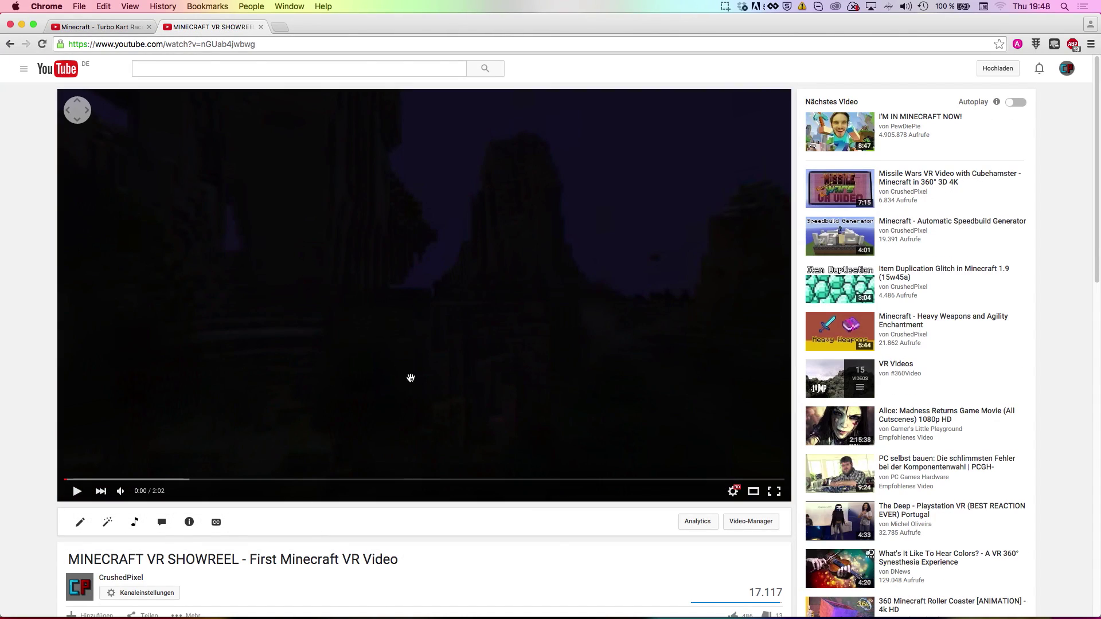
click(387, 367)
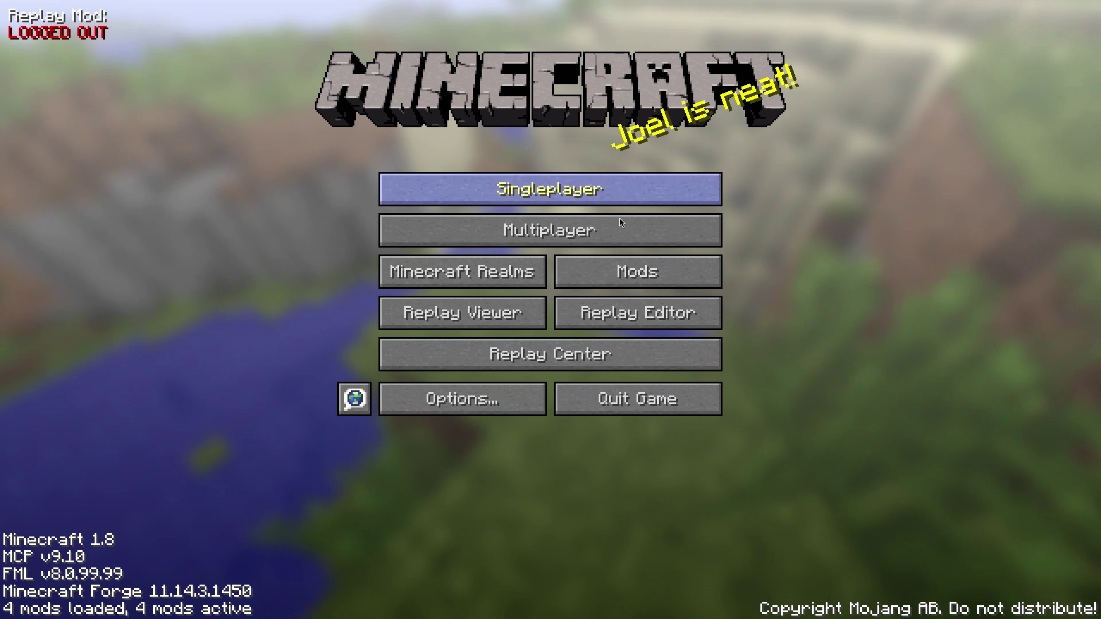
Confirm Replay Mod 1.0.6 in the Mods list, then add a position keyframe in the replay editor.
click(629, 274)
click(131, 351)
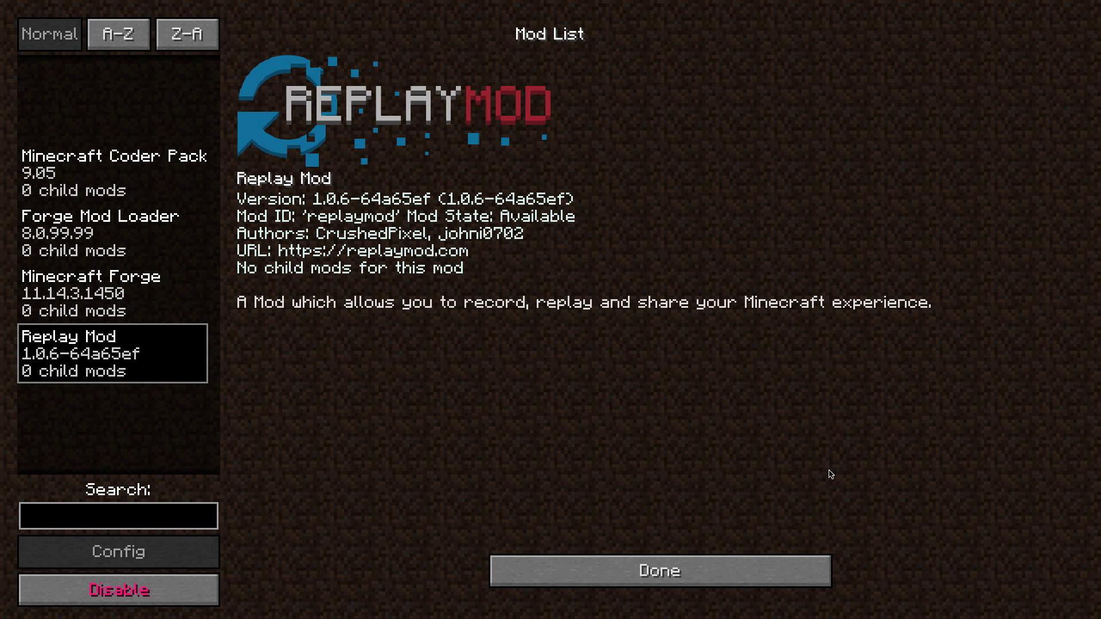
click(732, 578)
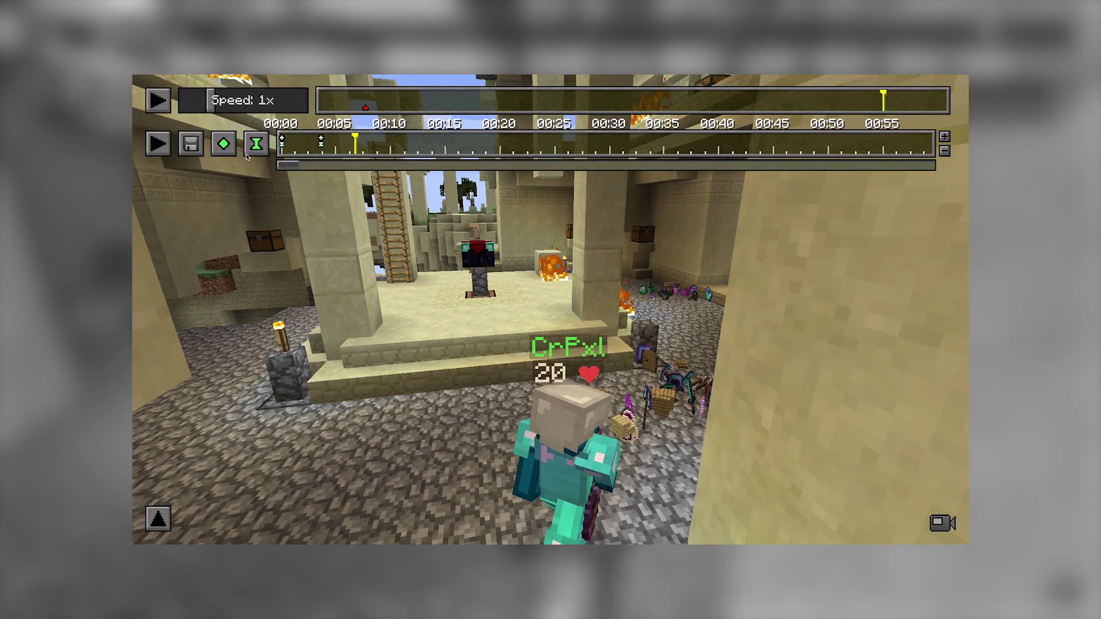
click(224, 144)
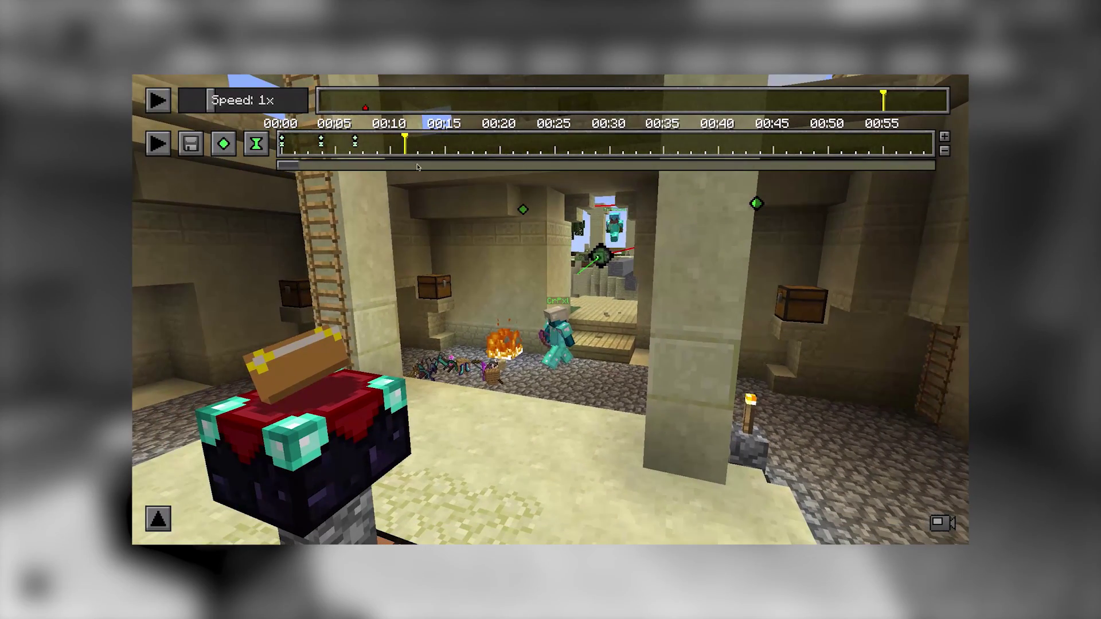
Add two position keyframes near 00:10, play the camera path, and back the camera away to view it.
click(397, 144)
click(224, 144)
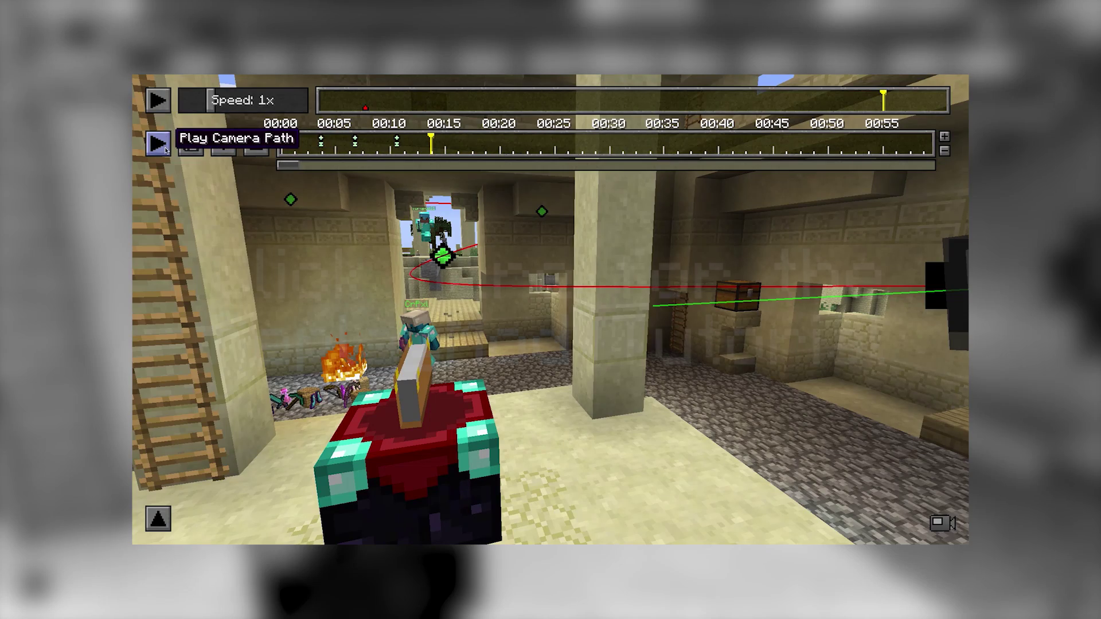
ctrl+click(165, 149)
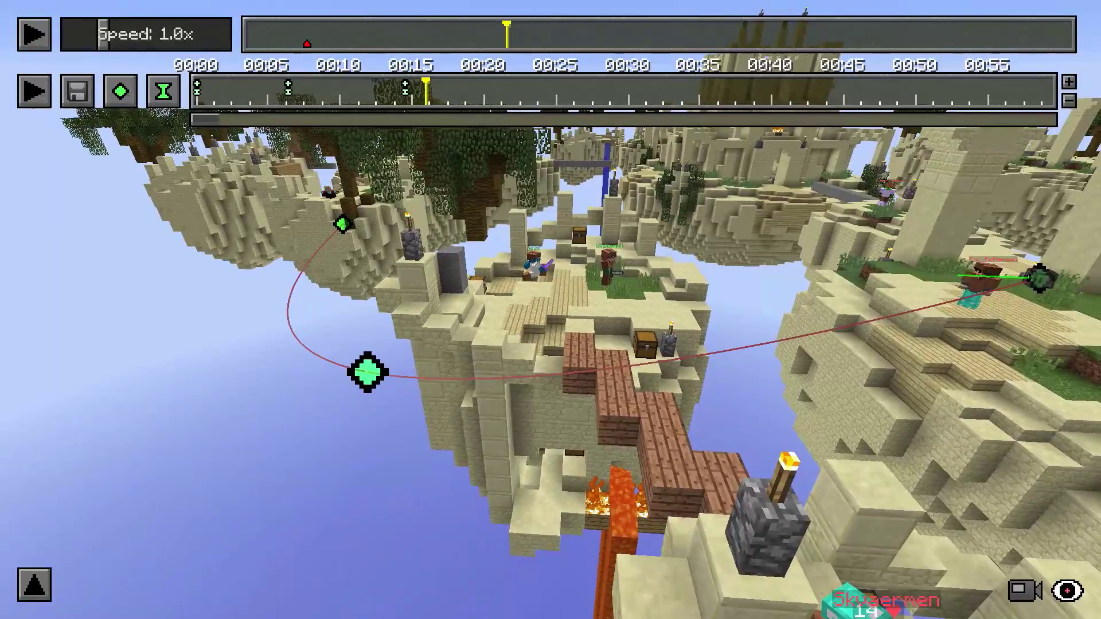
key(s)
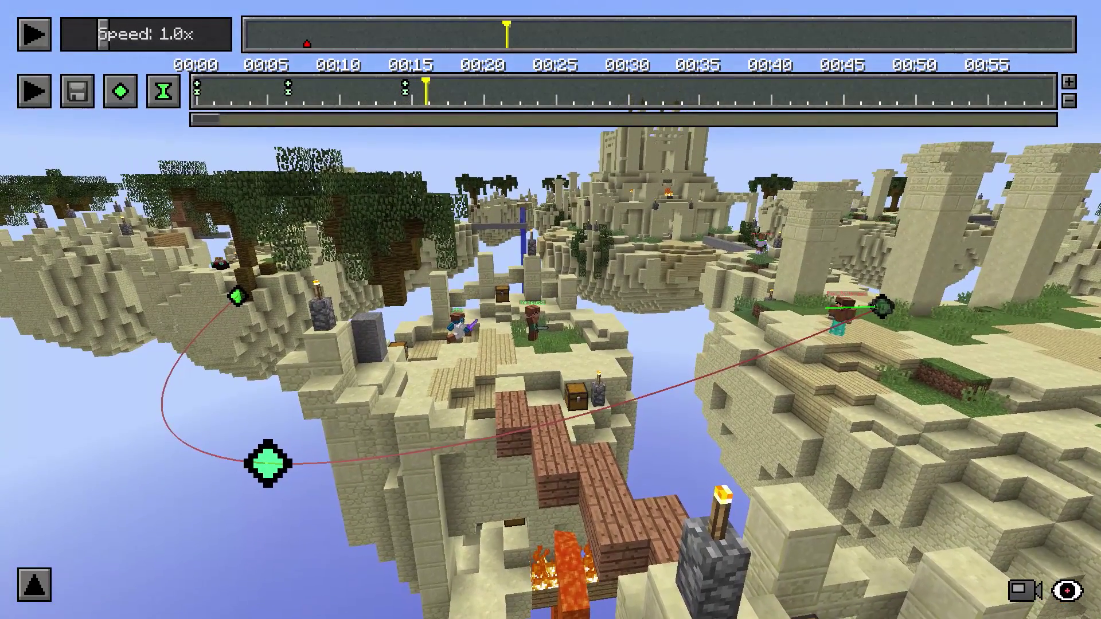
key(s)
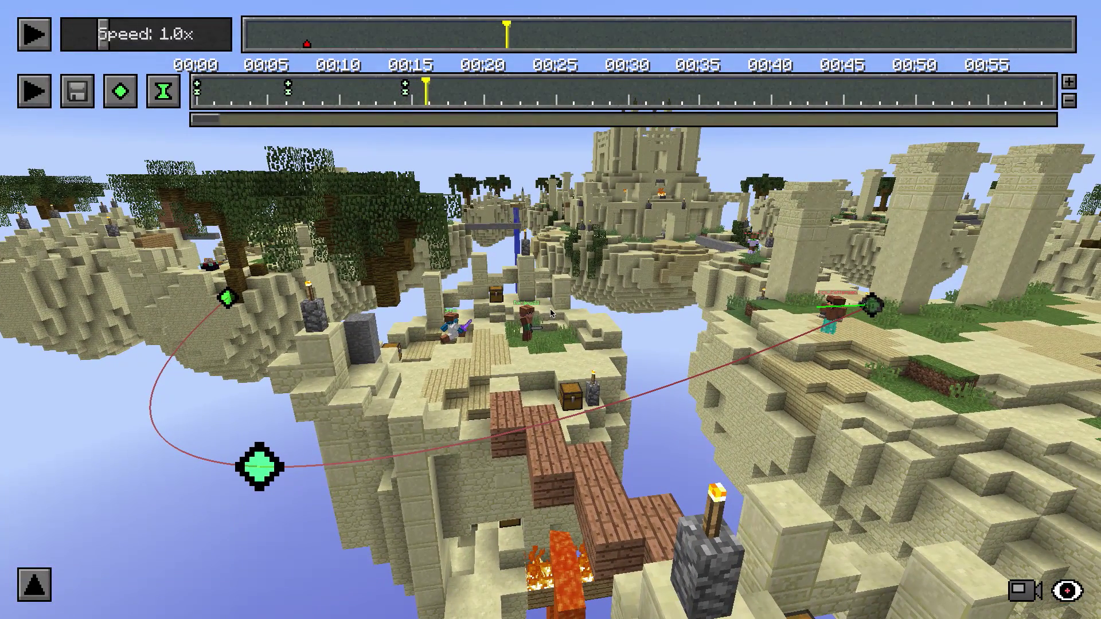
Render the camera path with Equirectangular Rendering at a video width of 4320.
click(84, 94)
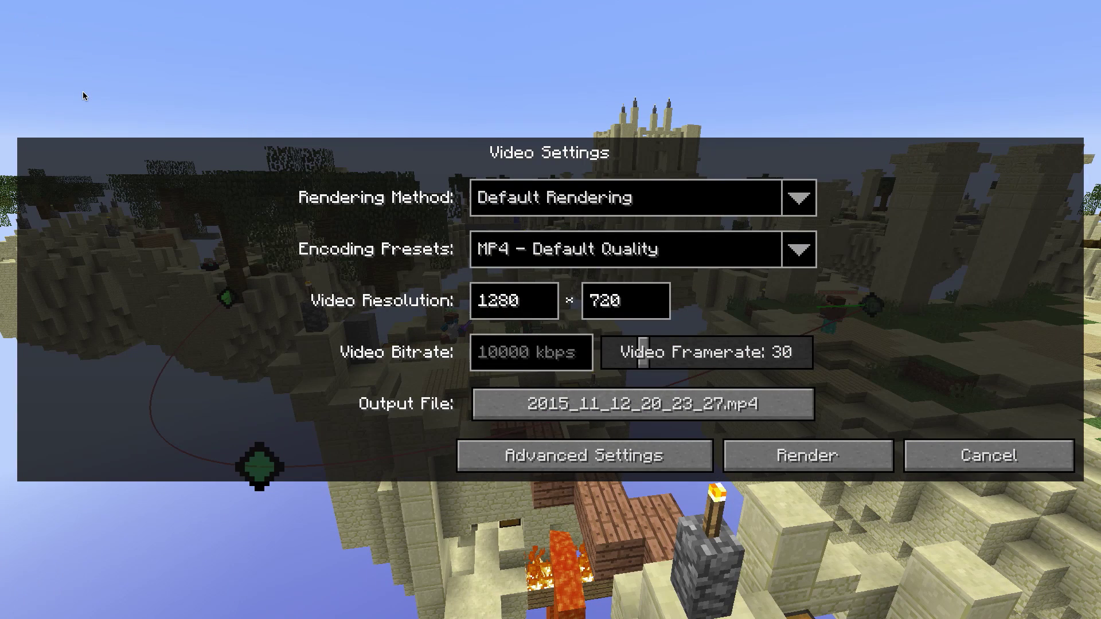
click(806, 200)
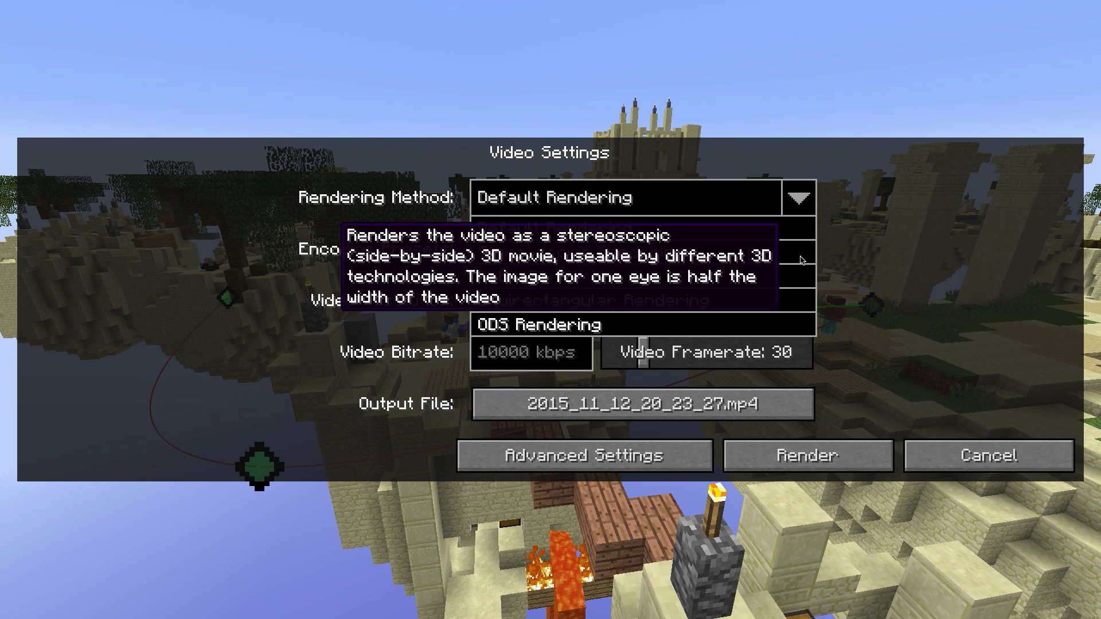
click(781, 302)
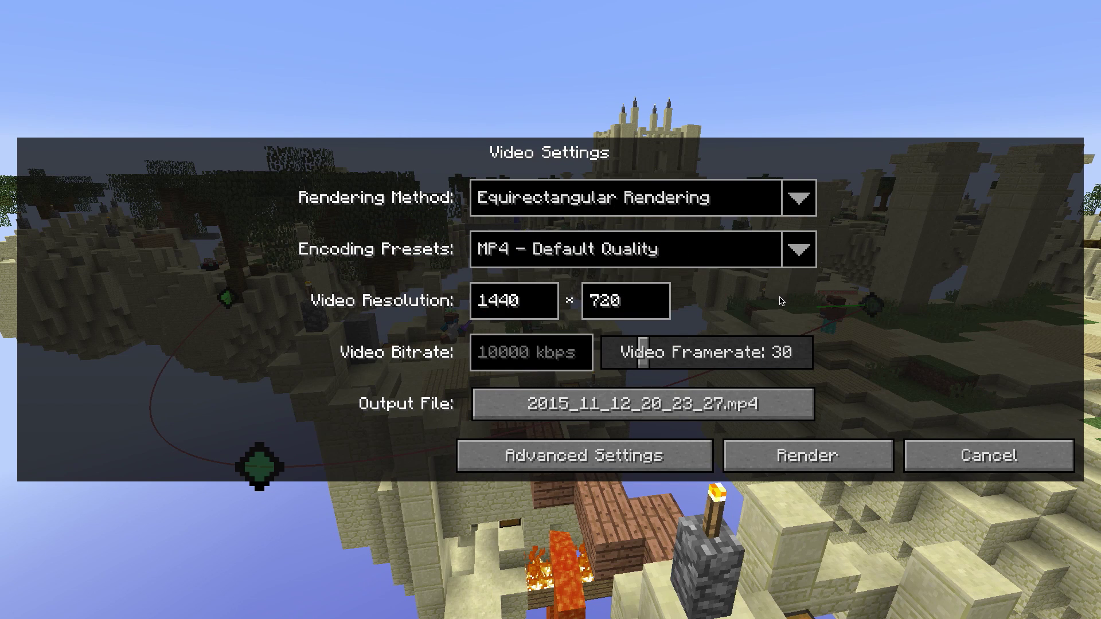
key(BackSpace)
key(BackSpace)
key(BackSpace)
key(BackSpace)
text(4320)
Switch to ODS Rendering and set the video width and height both to 3840.
click(809, 199)
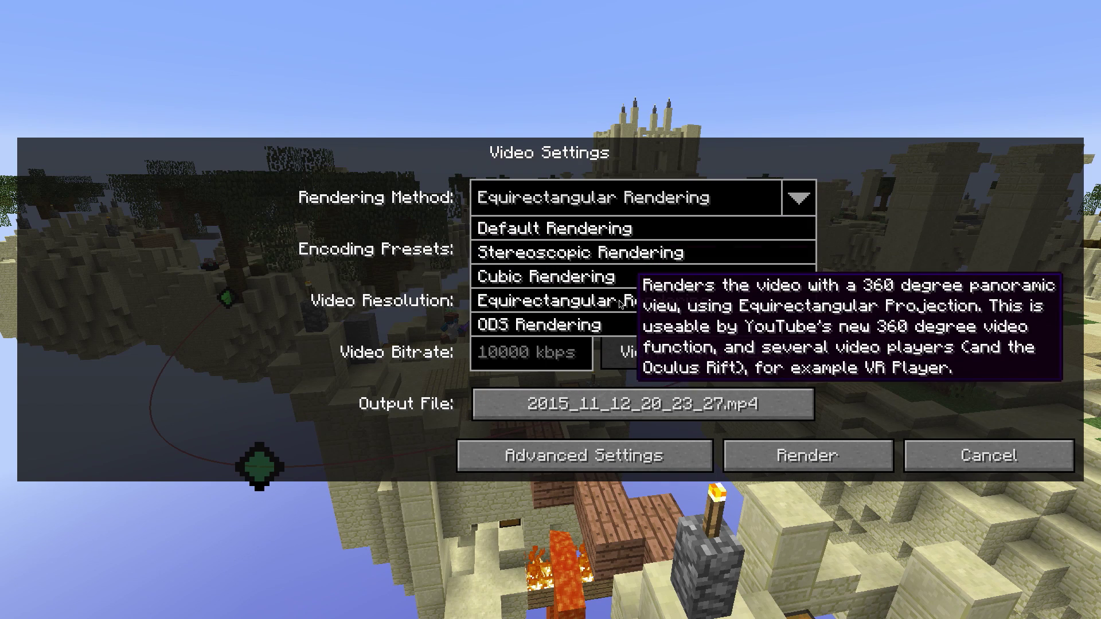
click(631, 329)
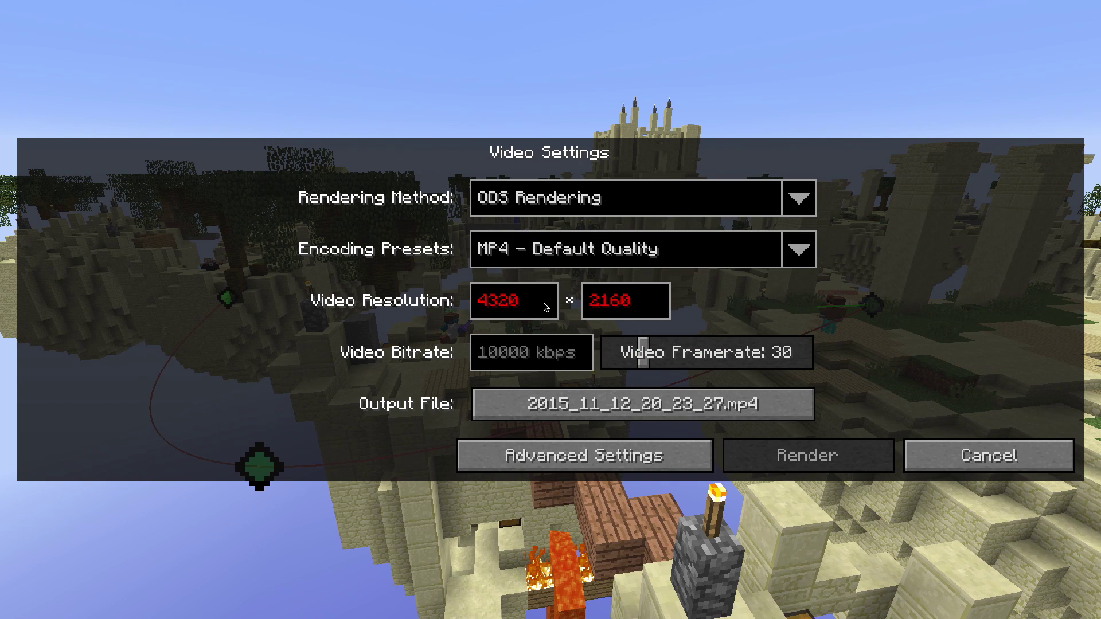
key(BackSpace)
key(BackSpace)
key(BackSpace)
key(BackSpace)
text(3840)
click(640, 303)
key(BackSpace)
key(BackSpace)
key(BackSpace)
key(BackSpace)
text(3840)
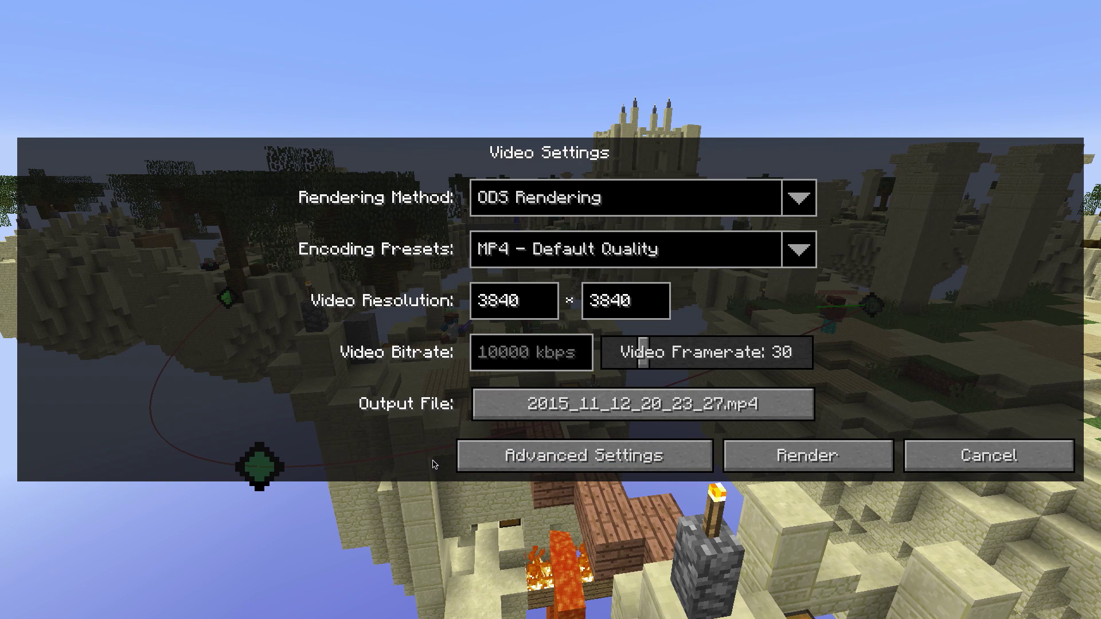
Keep Inject 360° Metadata in Advanced Settings, start the render, and enable Show Preview.
click(474, 464)
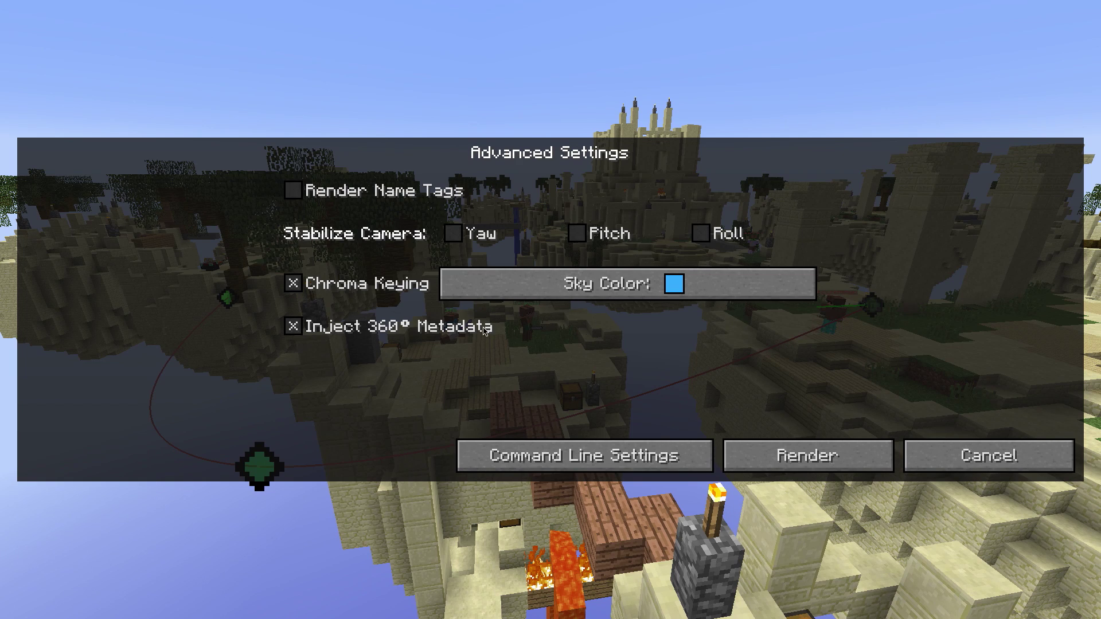
click(294, 284)
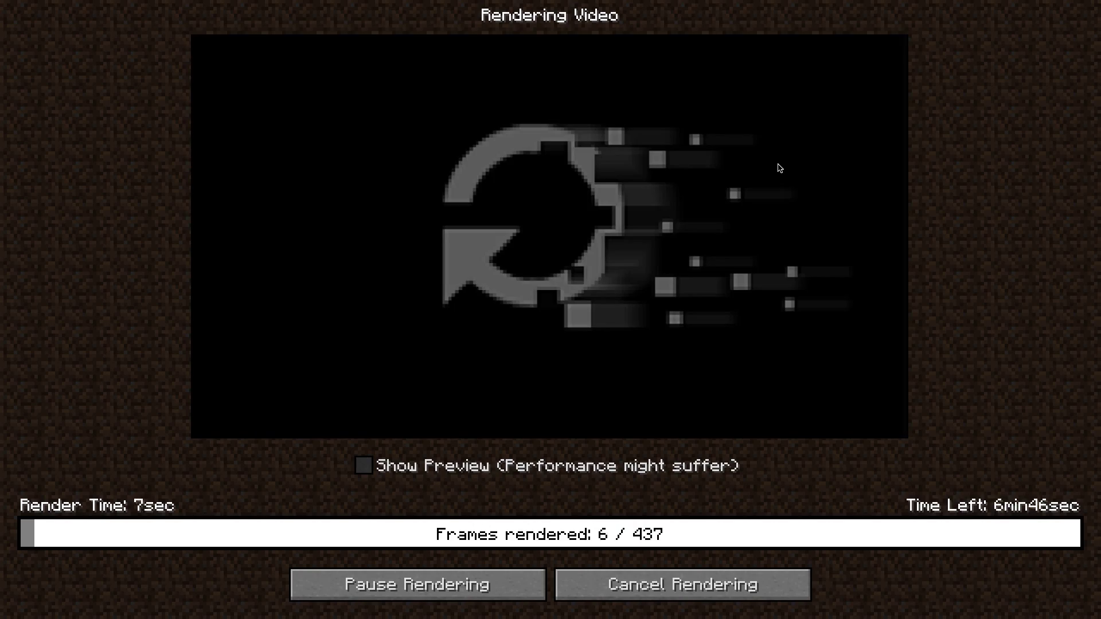
click(363, 466)
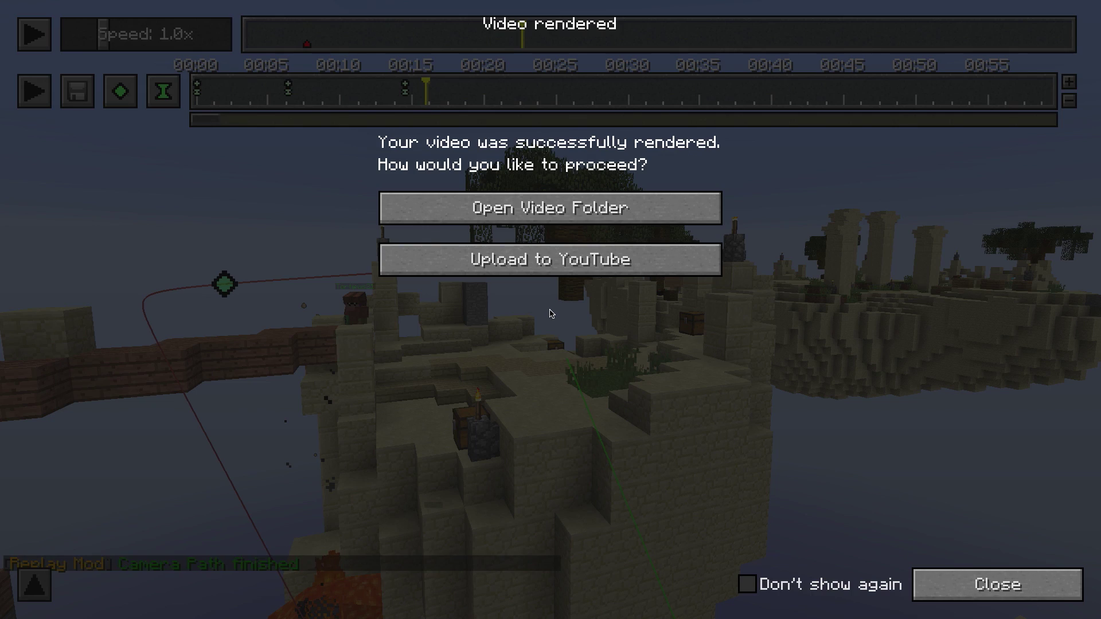
Title the YouTube upload 'My VR Video' with description 'A VR Video I created using the ReplayMod. Awesome!'.
click(564, 259)
click(185, 32)
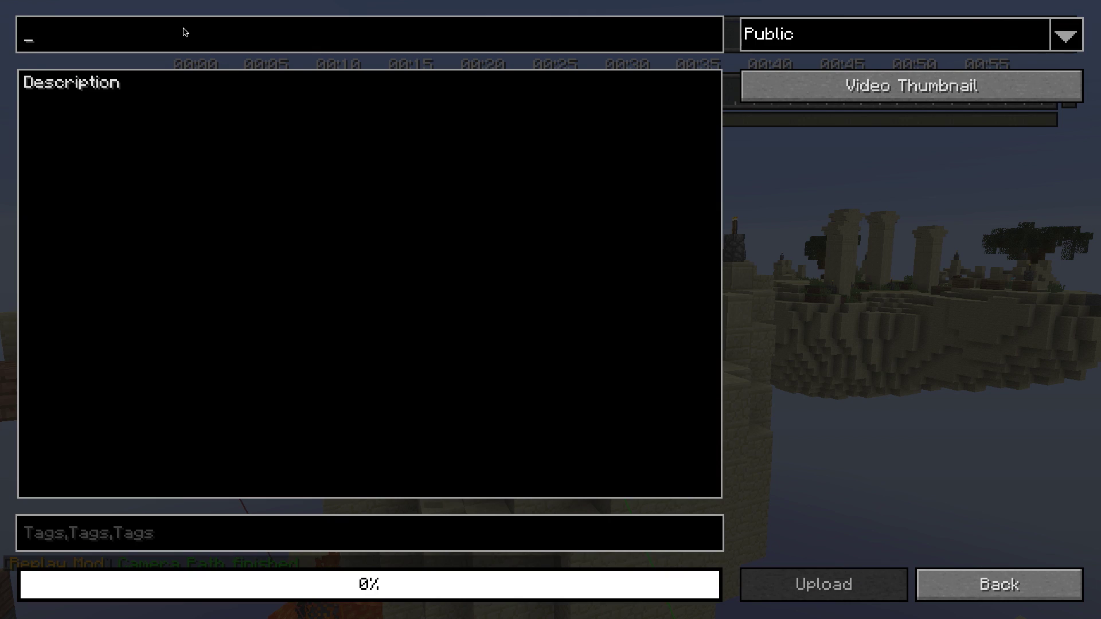
text(My VR Video)
key(Tab)
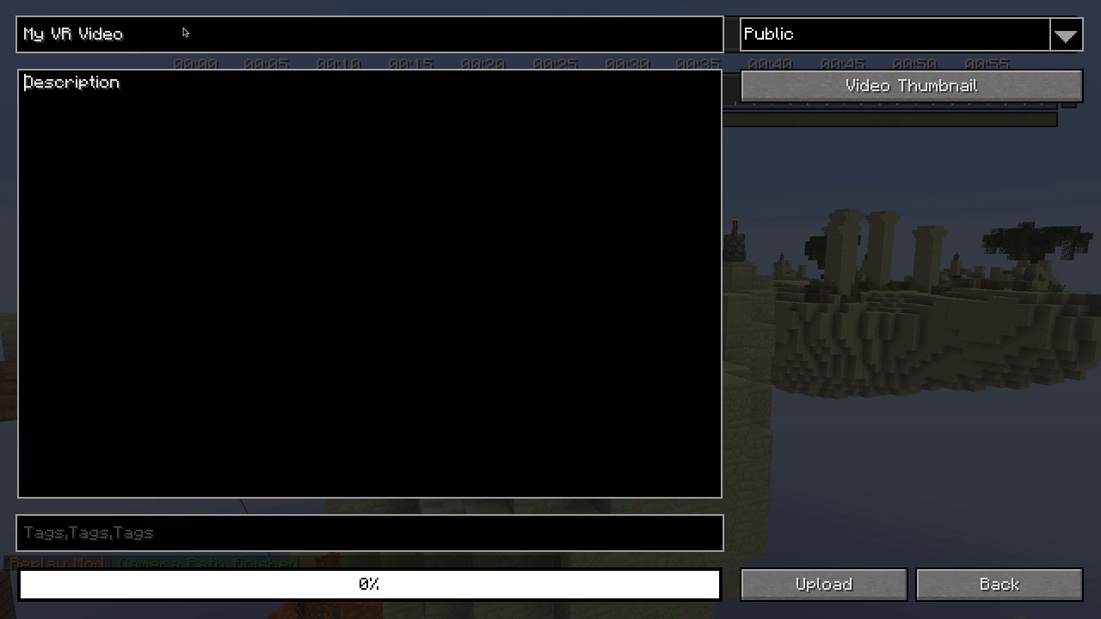
text(A VR Video I created using )
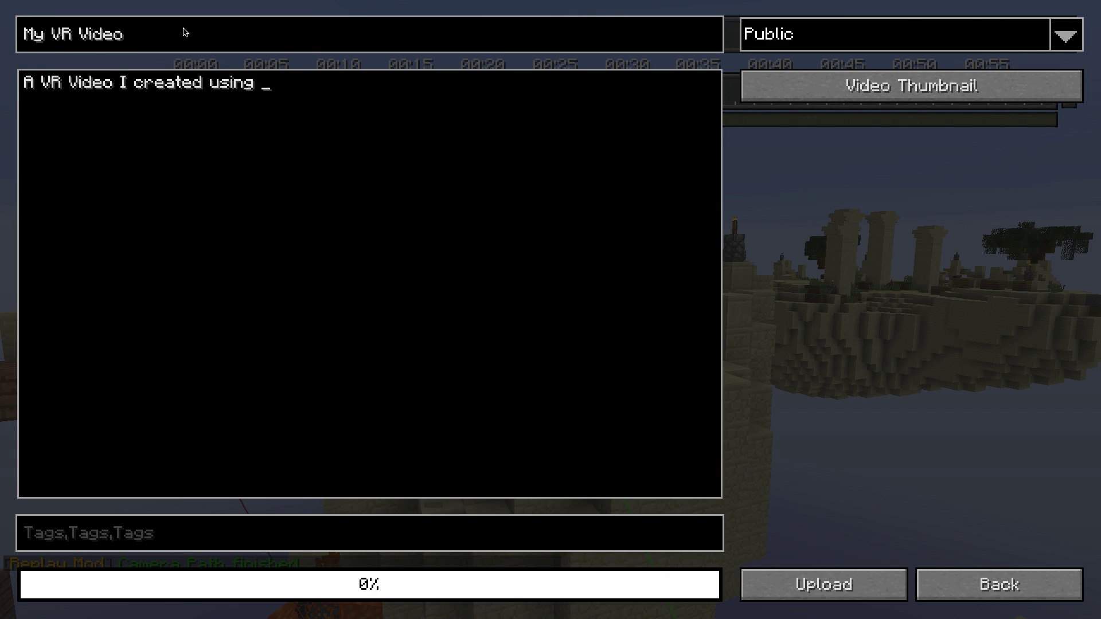
text(the ReplayMod. Awesome!)
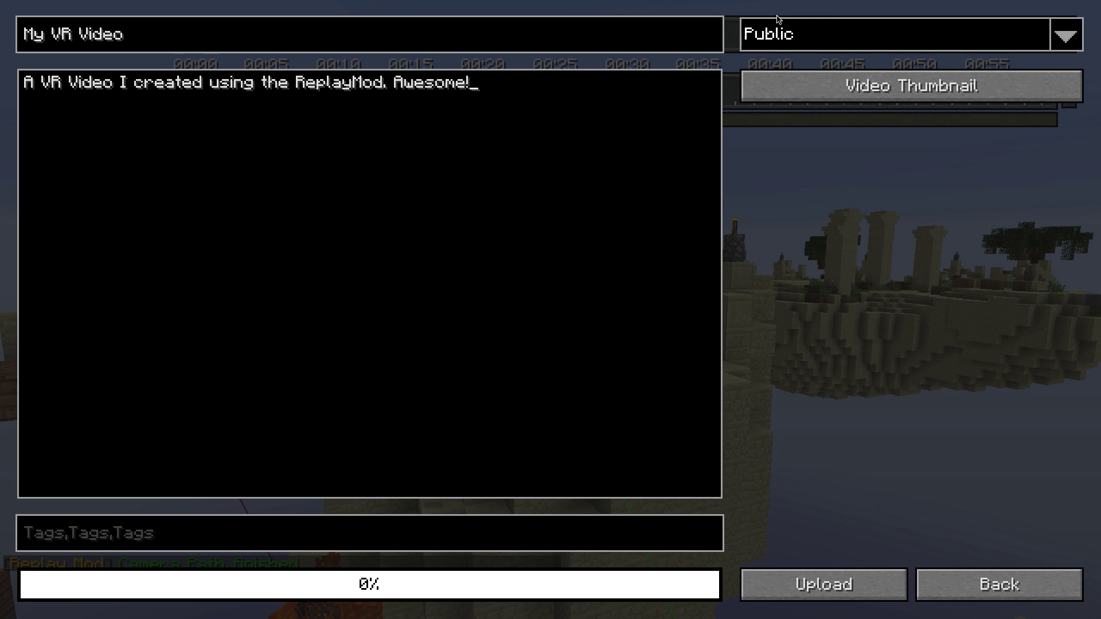
Set the video's privacy to Unlisted and start the upload.
click(778, 19)
click(872, 86)
click(816, 567)
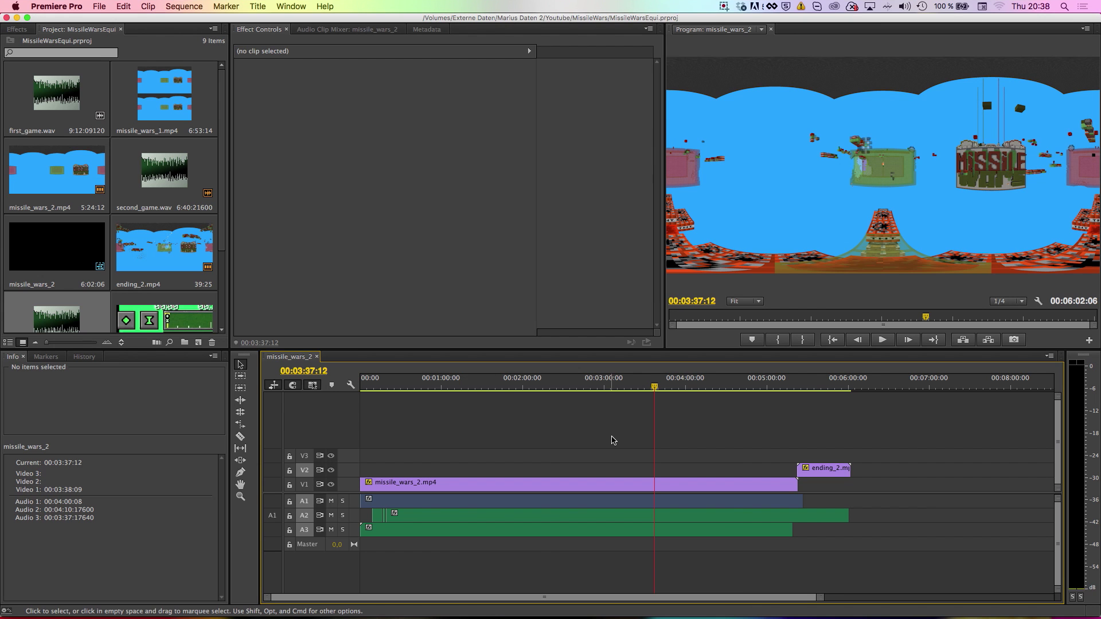
Move the playhead to about 00:04:09 and bring up Export Media for the sequence.
drag(655, 387, 699, 388)
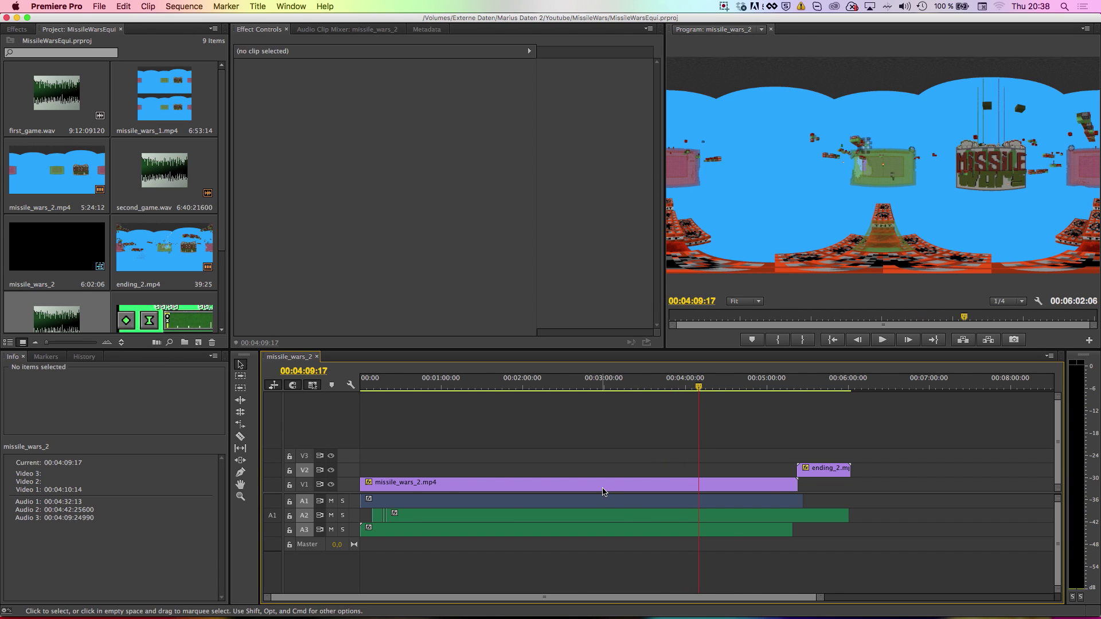
click(97, 6)
mouse_move(158, 308)
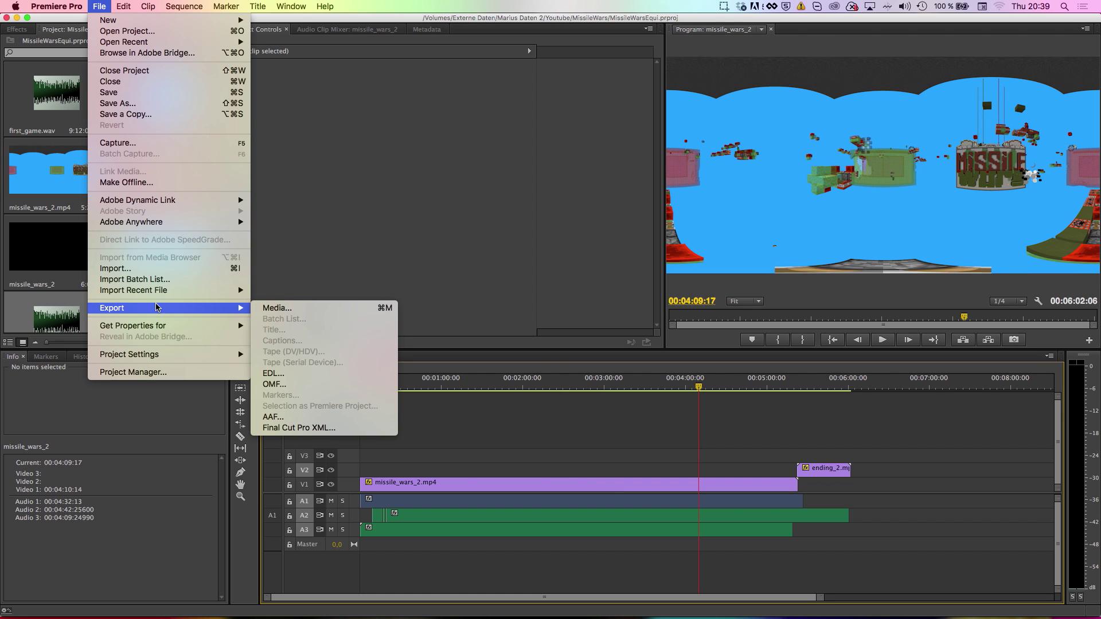
click(265, 308)
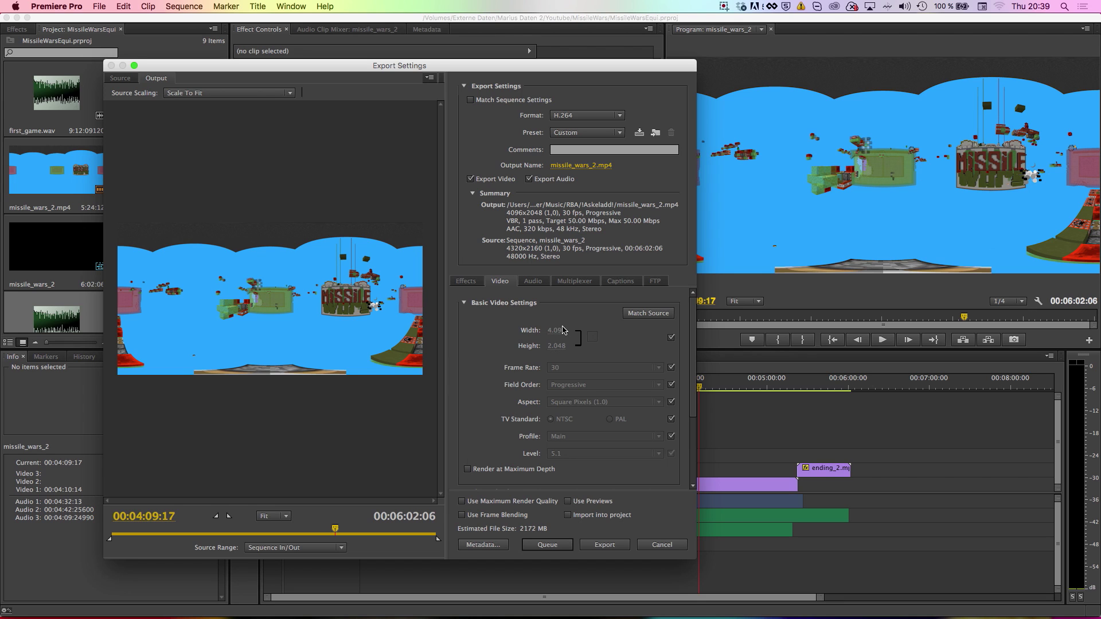
scroll(526, 340, down, 5)
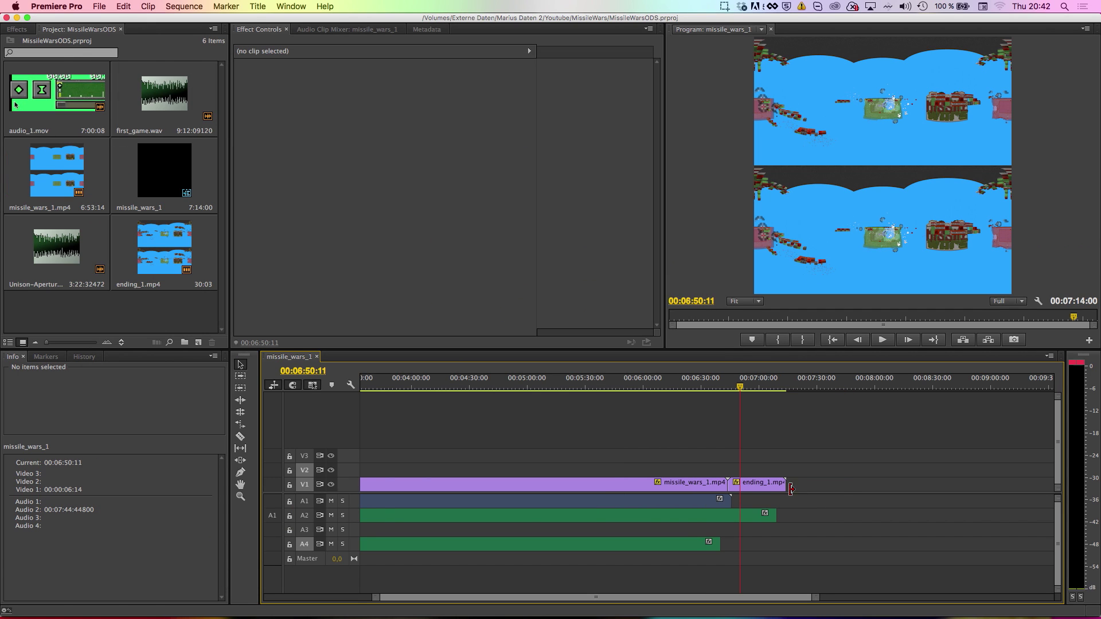
Export media at 3840×2160 with unlinked dimensions and Source Scaling set to Stretch To Fill.
click(100, 6)
mouse_move(159, 313)
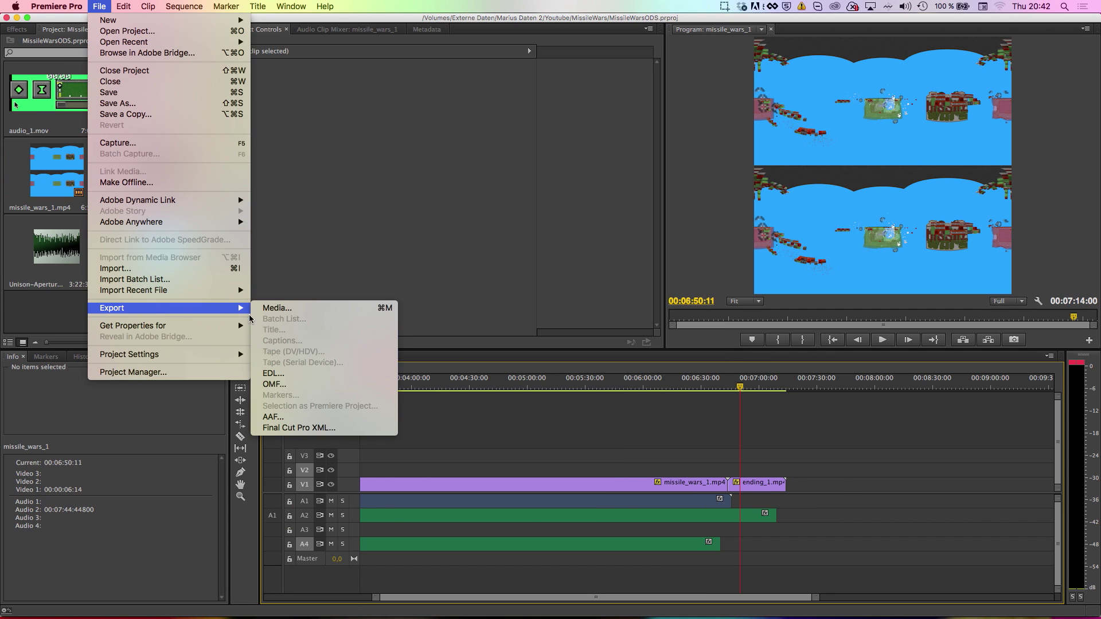
click(270, 308)
click(671, 337)
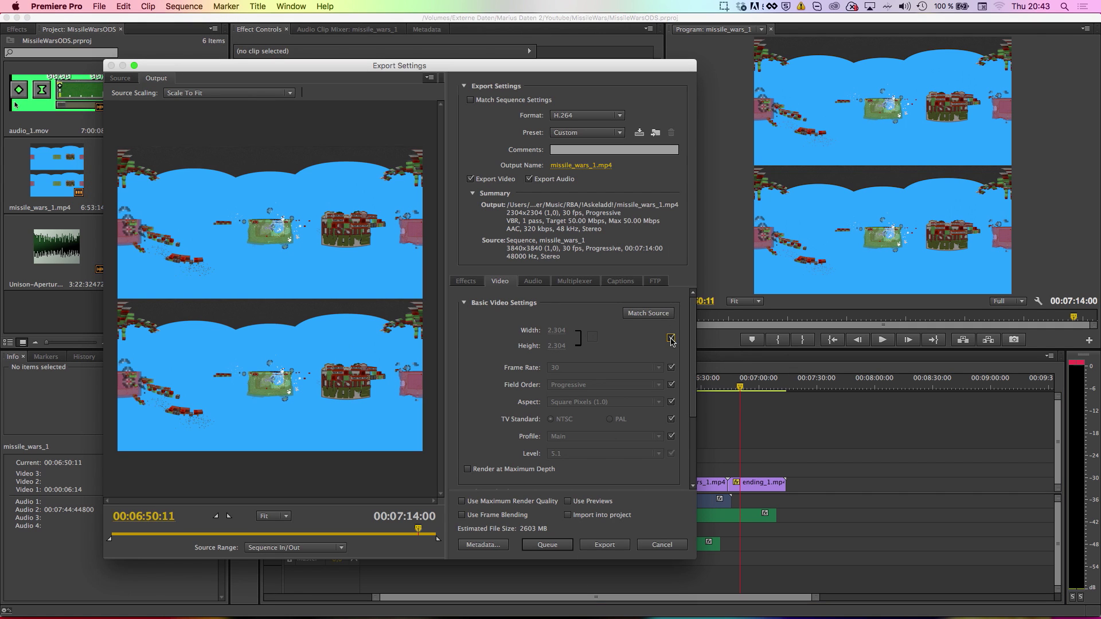
click(558, 345)
text(2160)
key(Return)
click(561, 332)
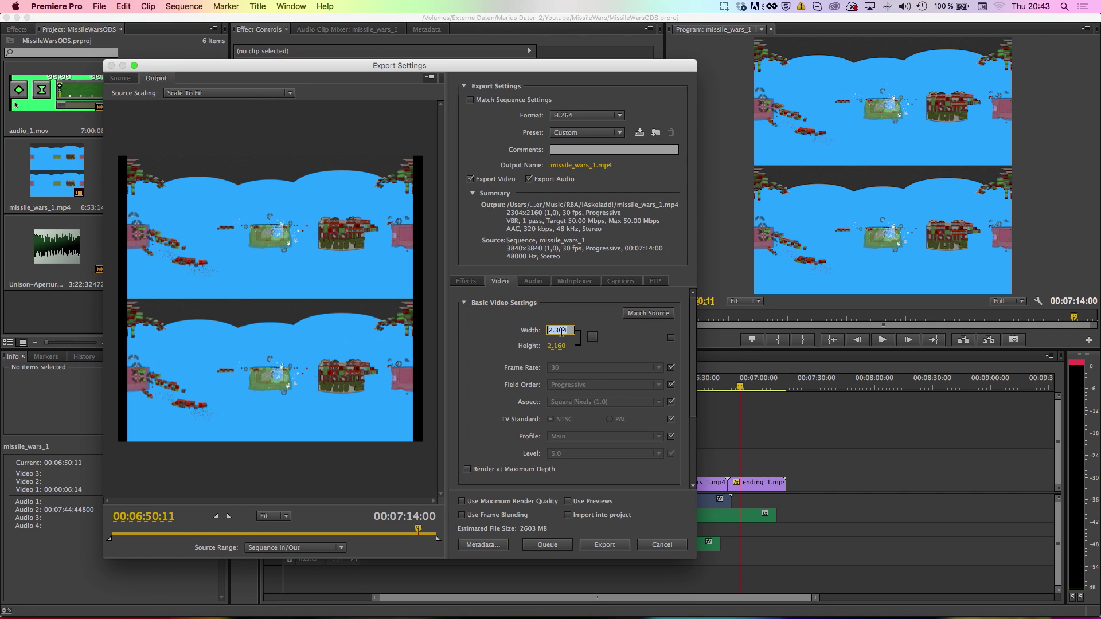
text(3.840)
key(Return)
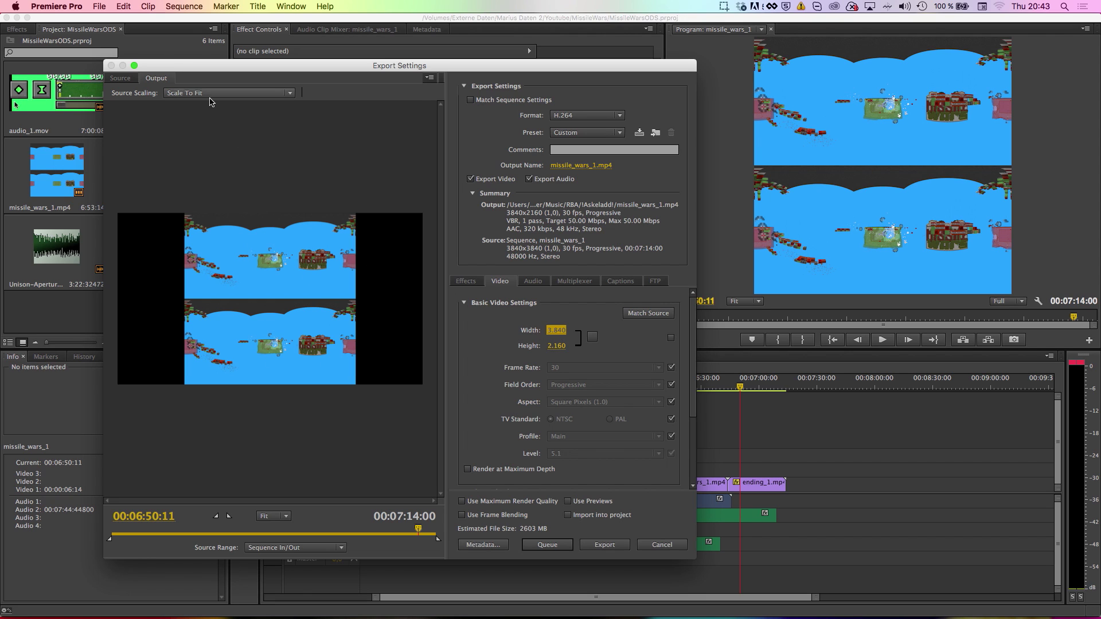
click(210, 94)
click(215, 126)
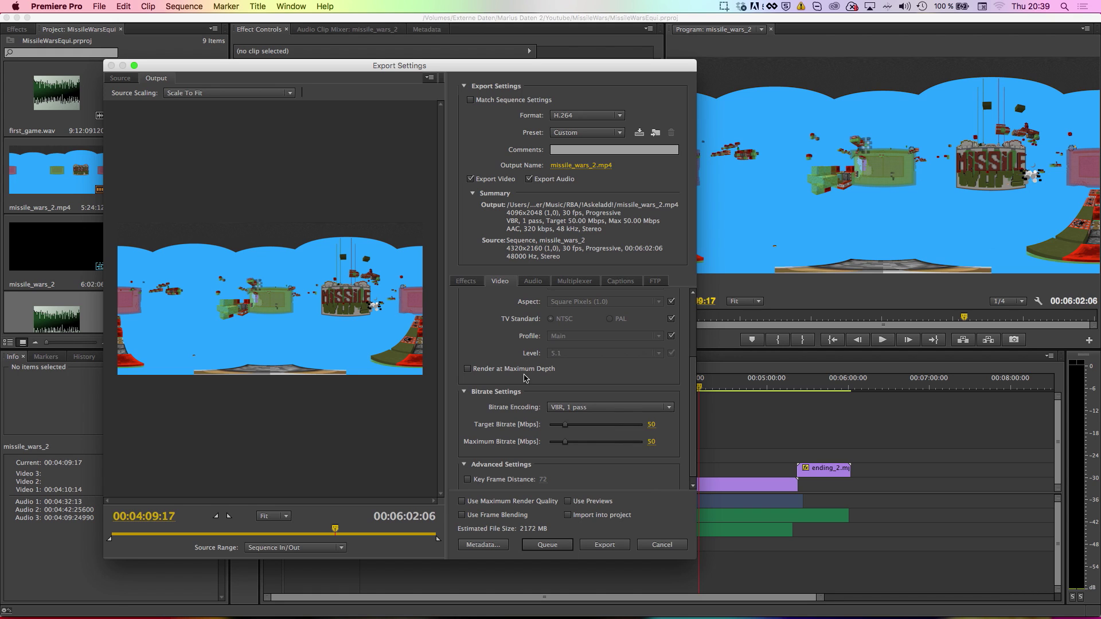
Keep H.264 as the format and export missile_wars_2 to missile_wars_2.mp4.
click(575, 117)
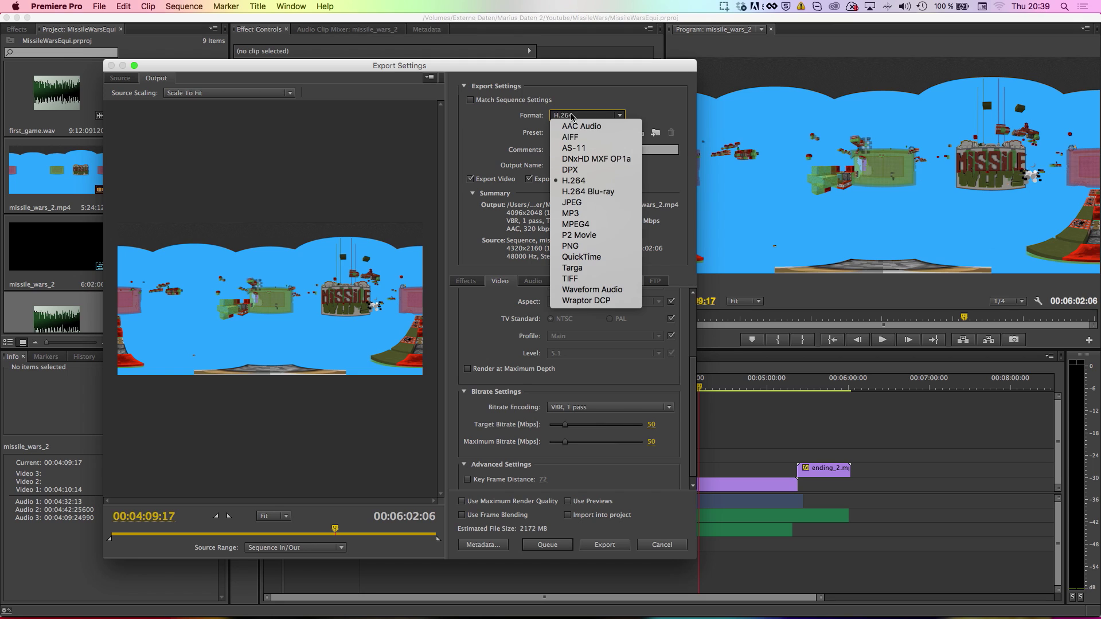
click(574, 180)
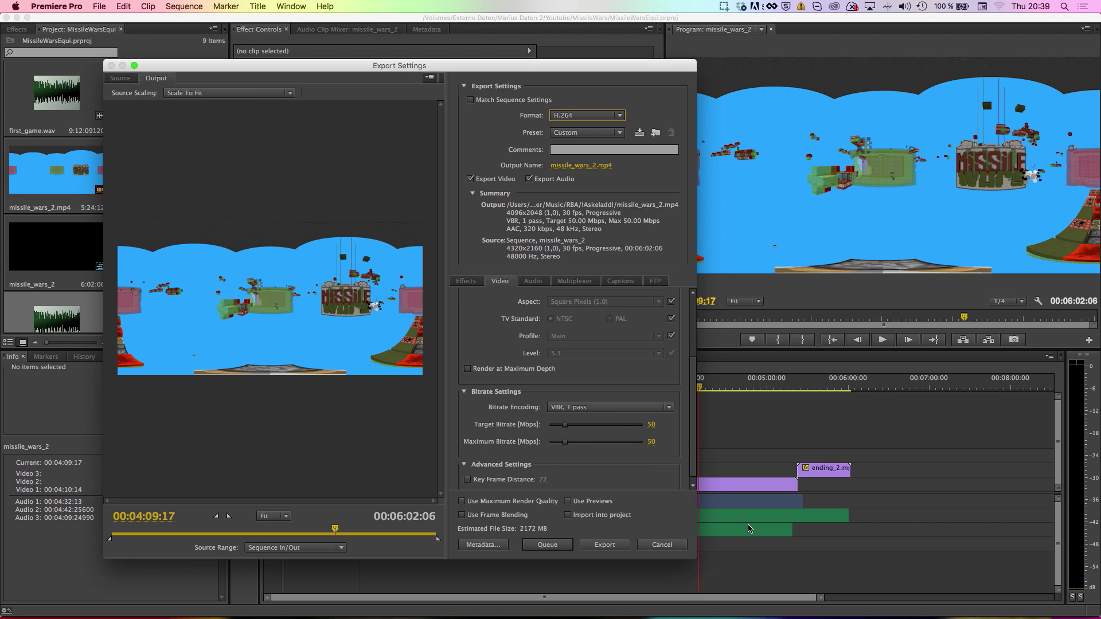
click(609, 545)
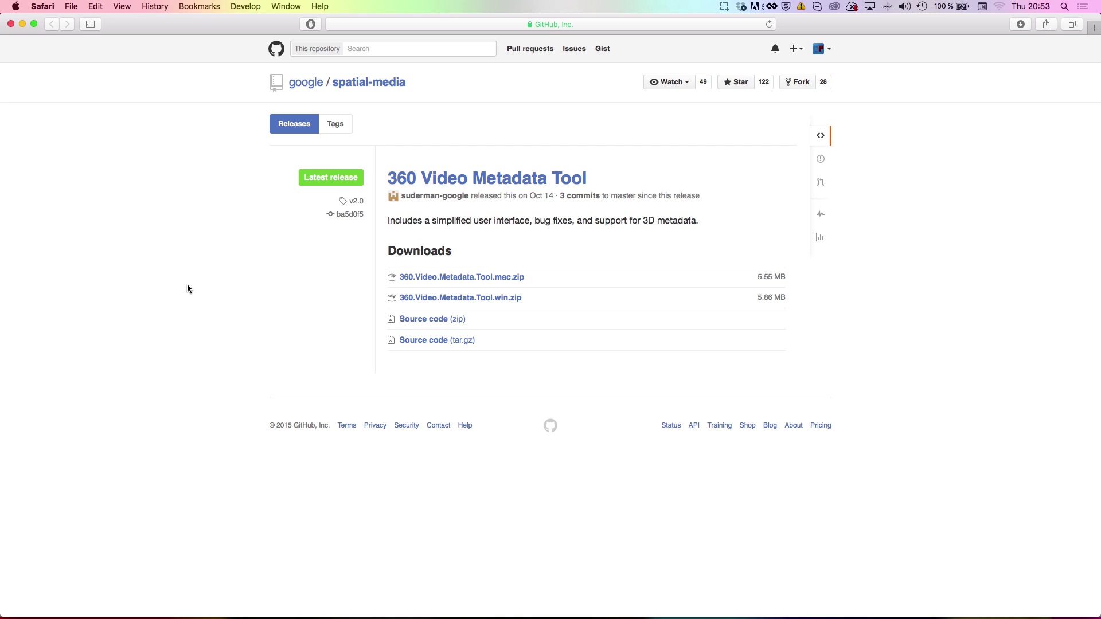
Download and launch the Mac Spherical Metadata Injector, then load MissileWarsEquirectangular.mp4.
click(460, 277)
click(1020, 24)
double_click(999, 72)
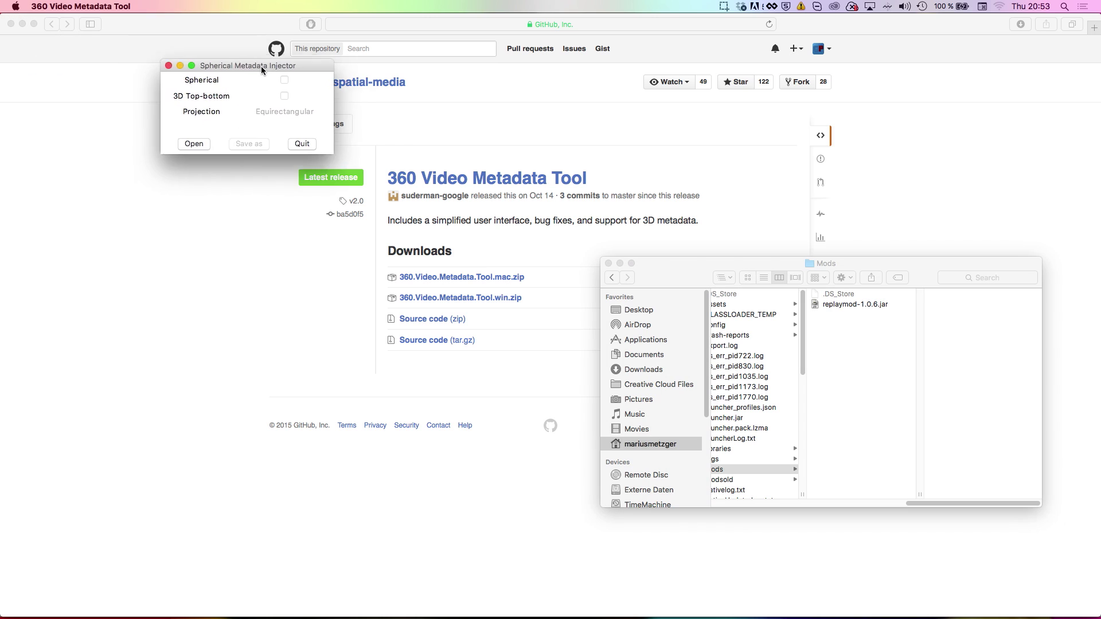
click(241, 163)
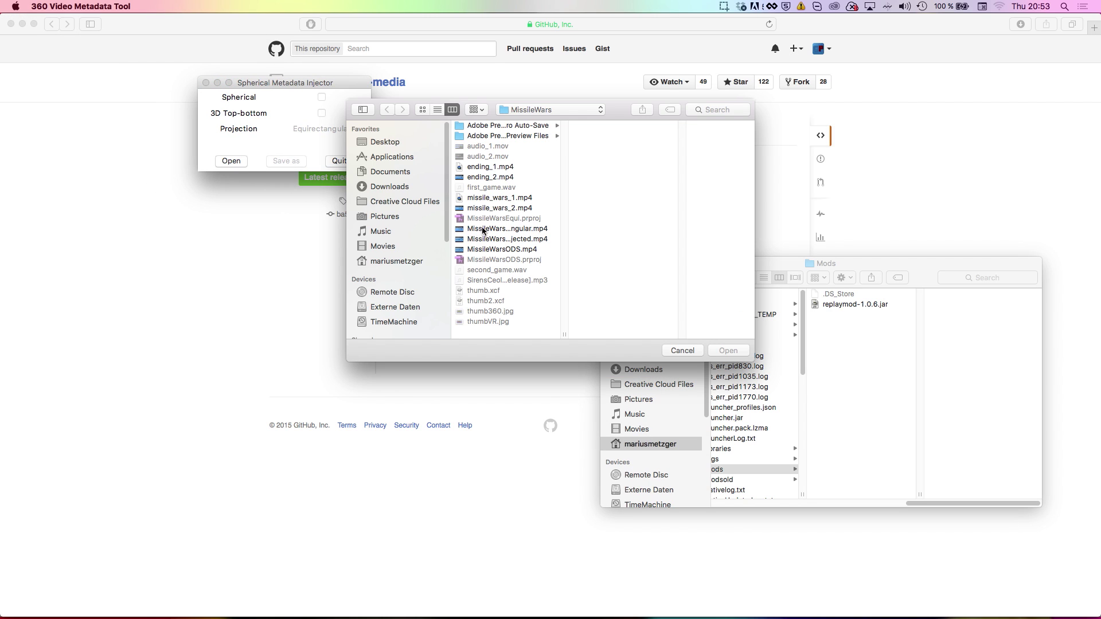
double_click(482, 229)
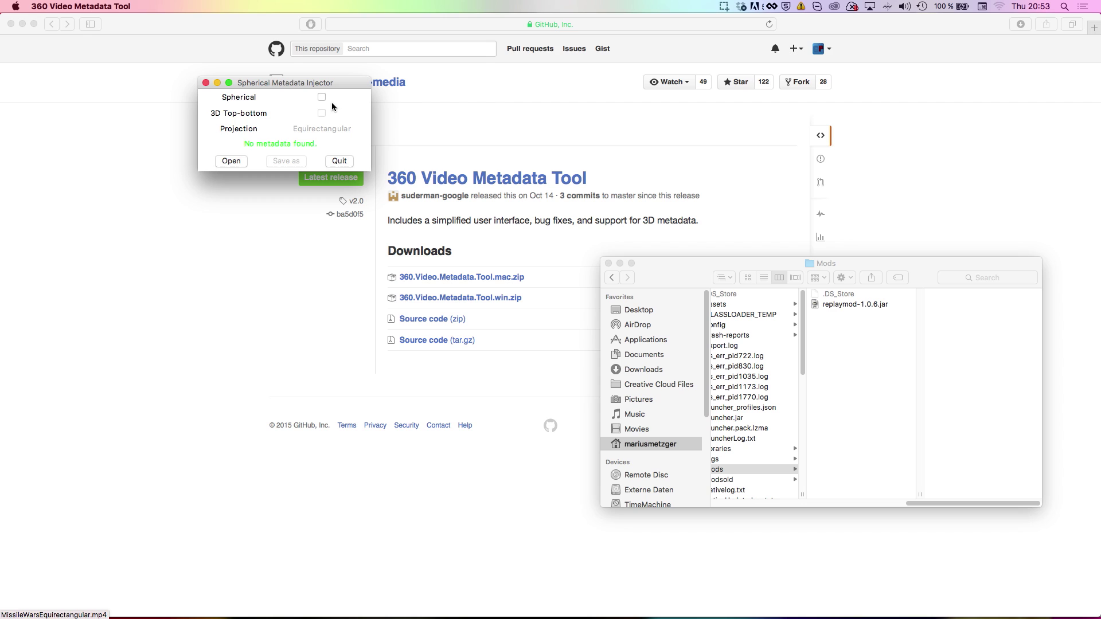
Tag the video as spherical, toggle 3D top-bottom, and save it as MissileWarsEquirectangular_met.
click(322, 98)
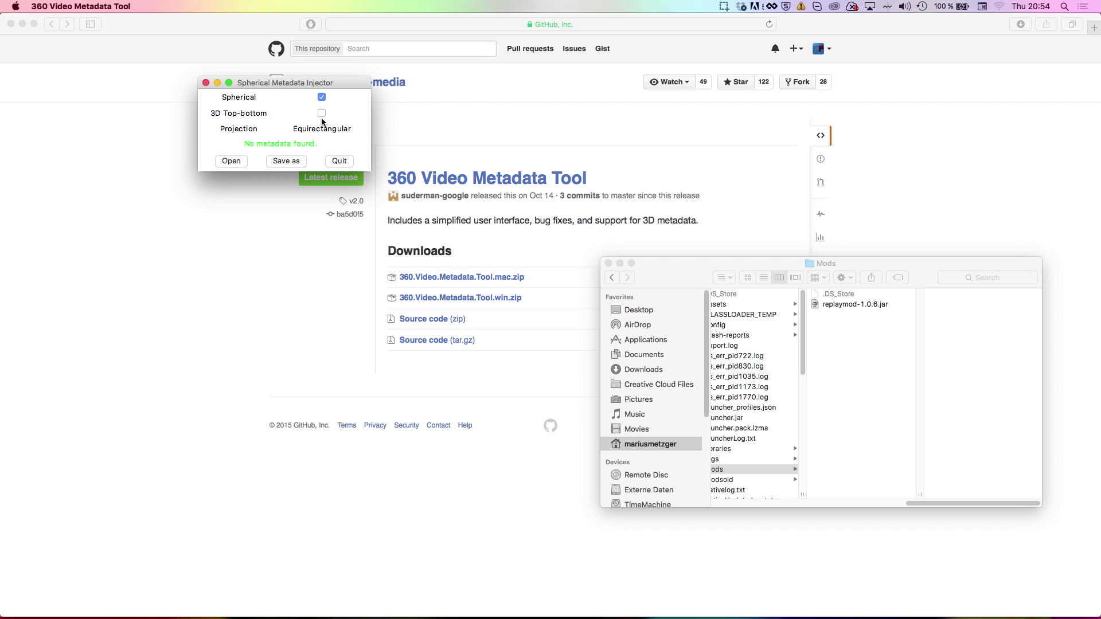
click(321, 113)
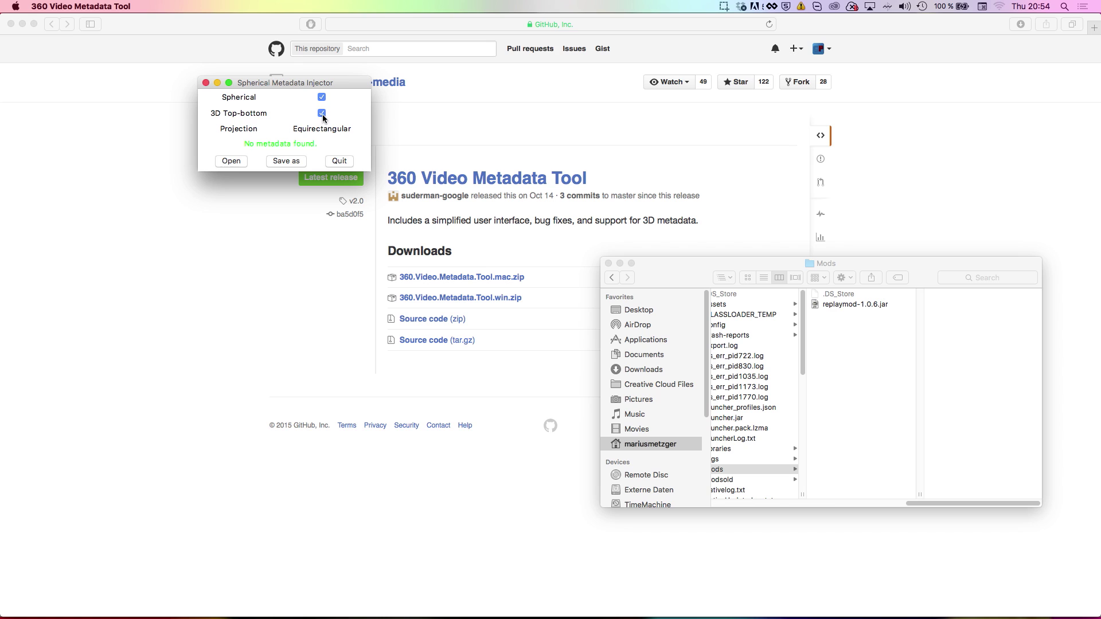
click(292, 161)
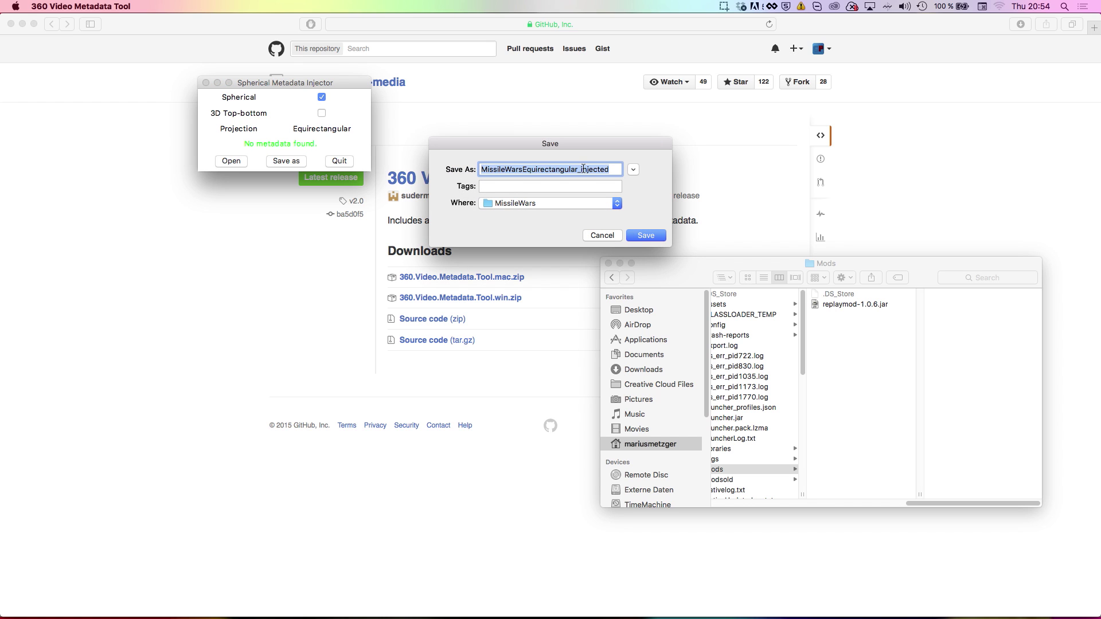
click(616, 169)
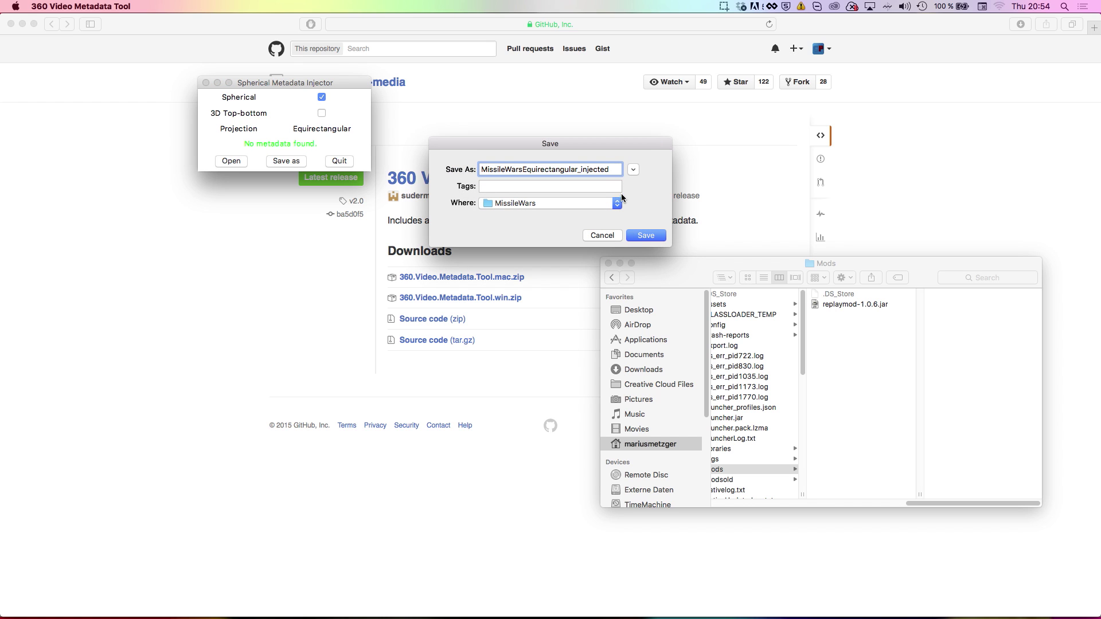
drag(578, 166, 636, 174)
text(metadata)
key(Return)
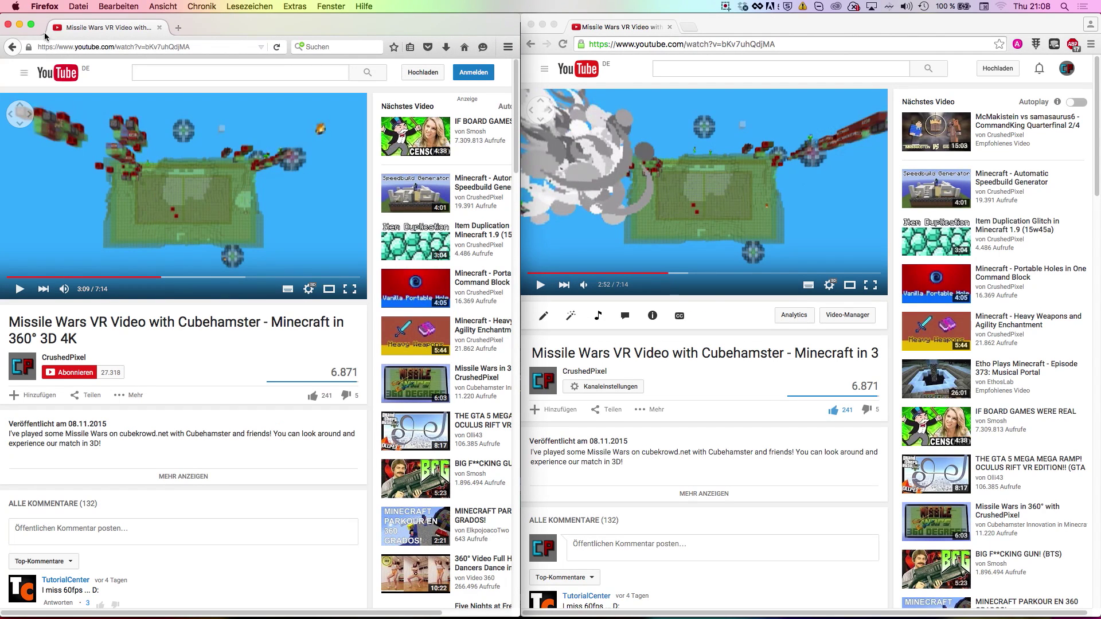
Play the 360° Missile Wars video and pan its view in both browser windows.
click(169, 197)
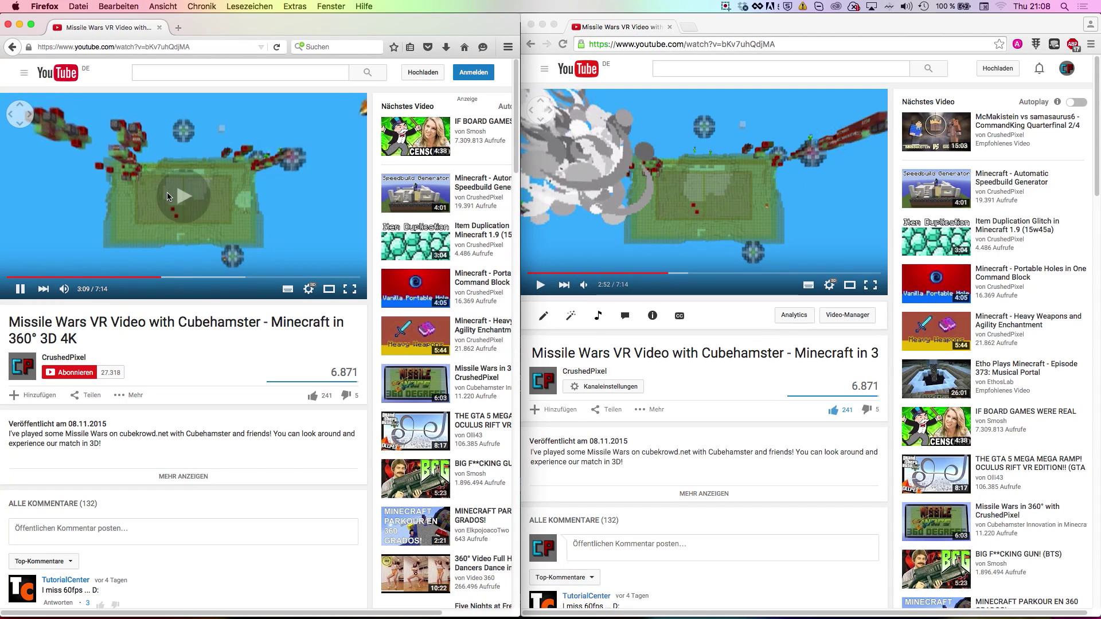
drag(169, 197, 221, 197)
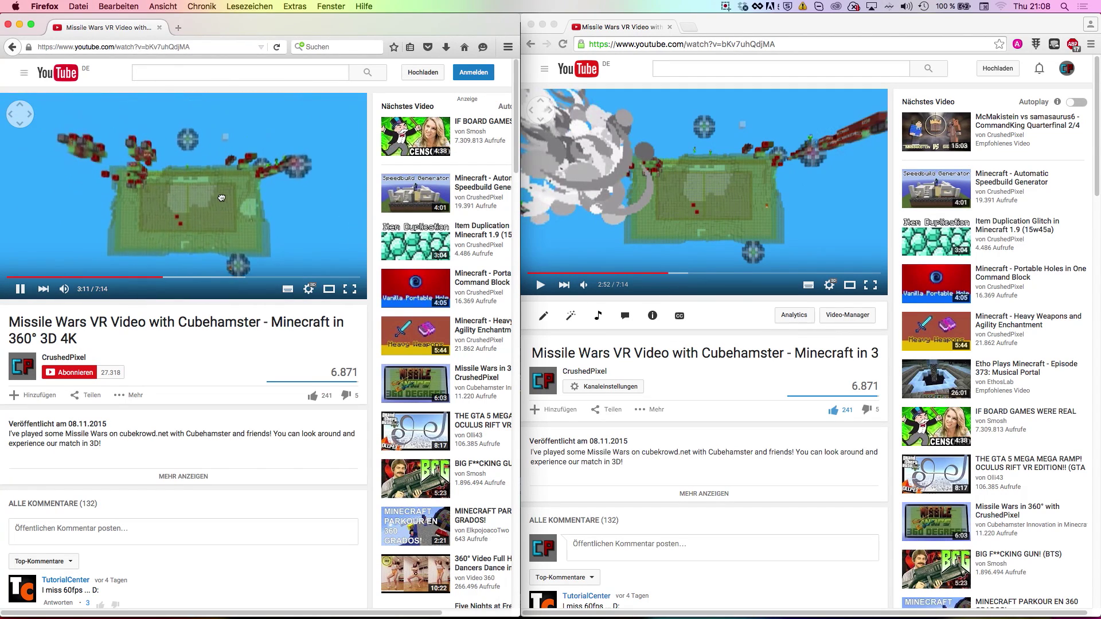
click(732, 30)
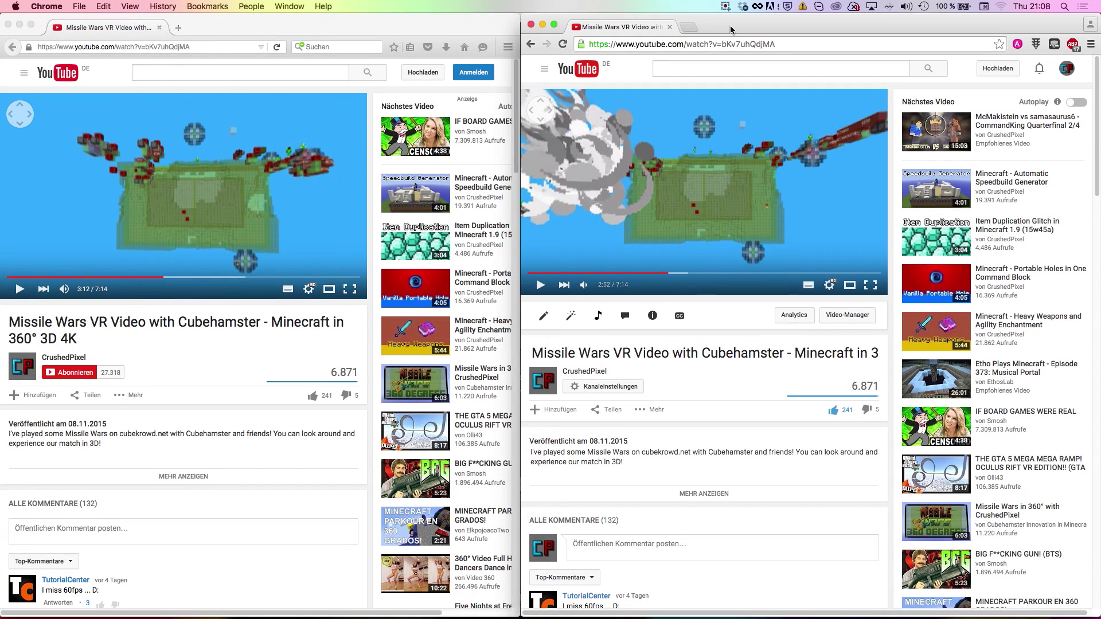
drag(716, 184, 704, 214)
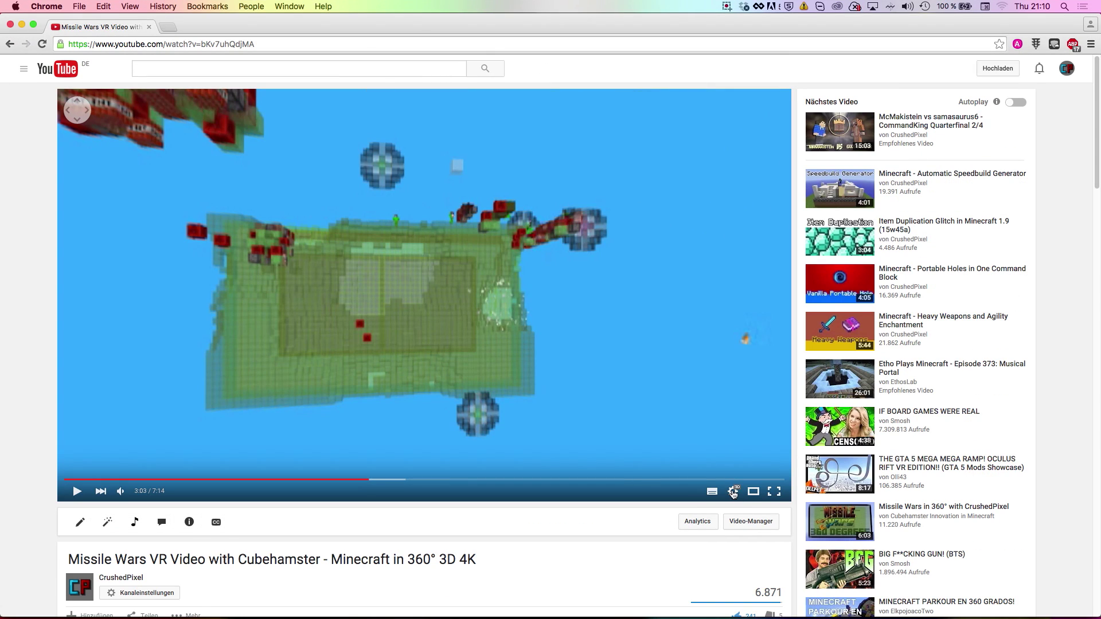
Set the Chrome video's 3D mode to Anaglyph and resume playback.
click(733, 491)
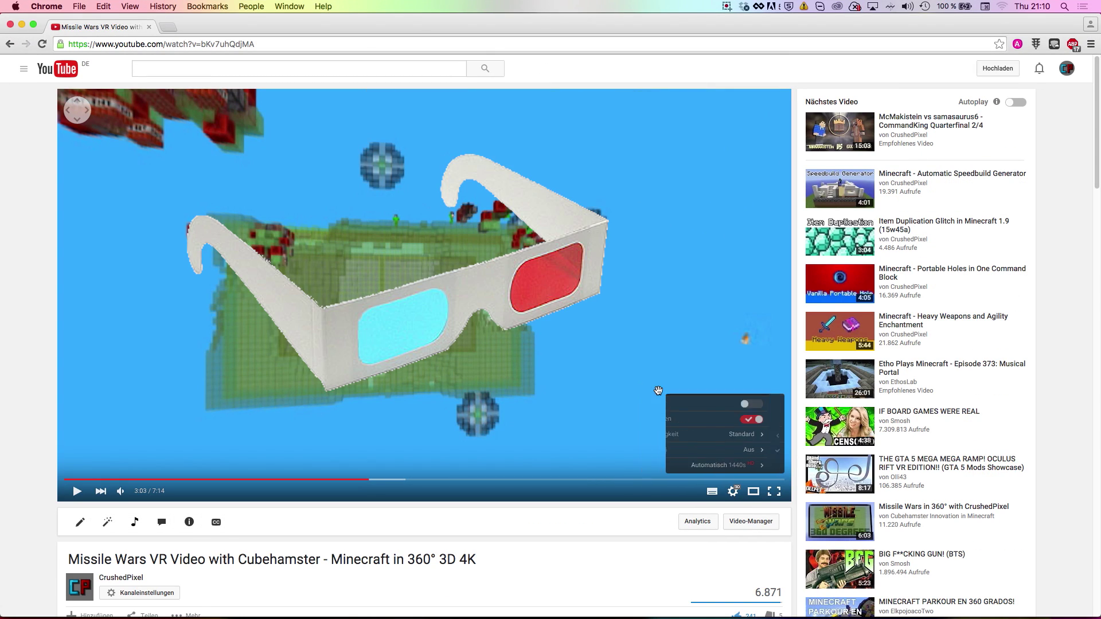
click(659, 388)
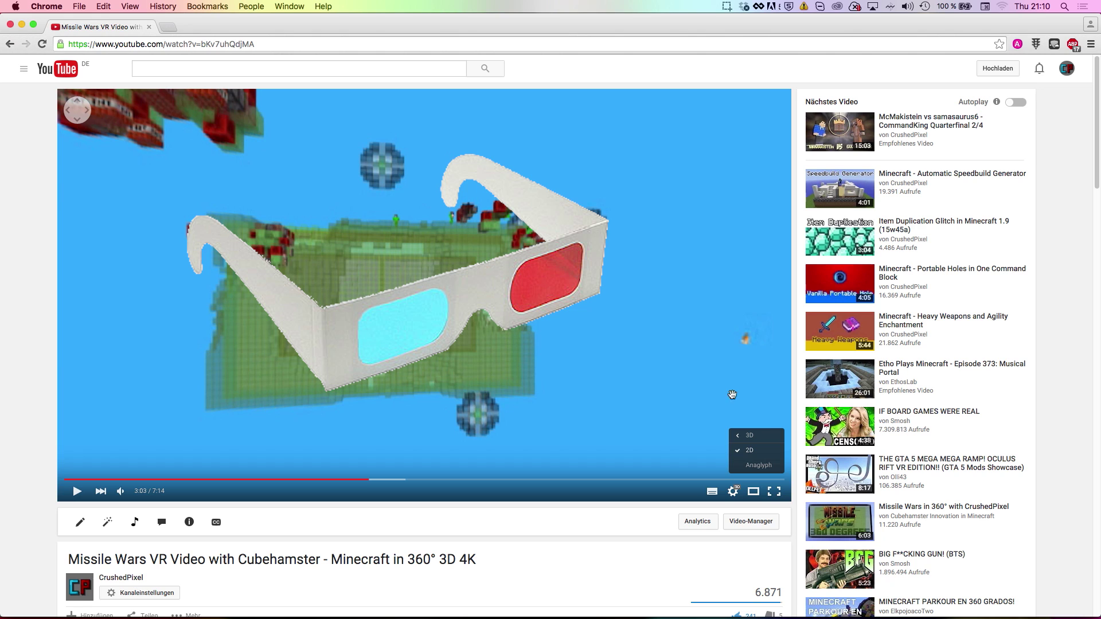
click(758, 465)
drag(453, 357, 573, 421)
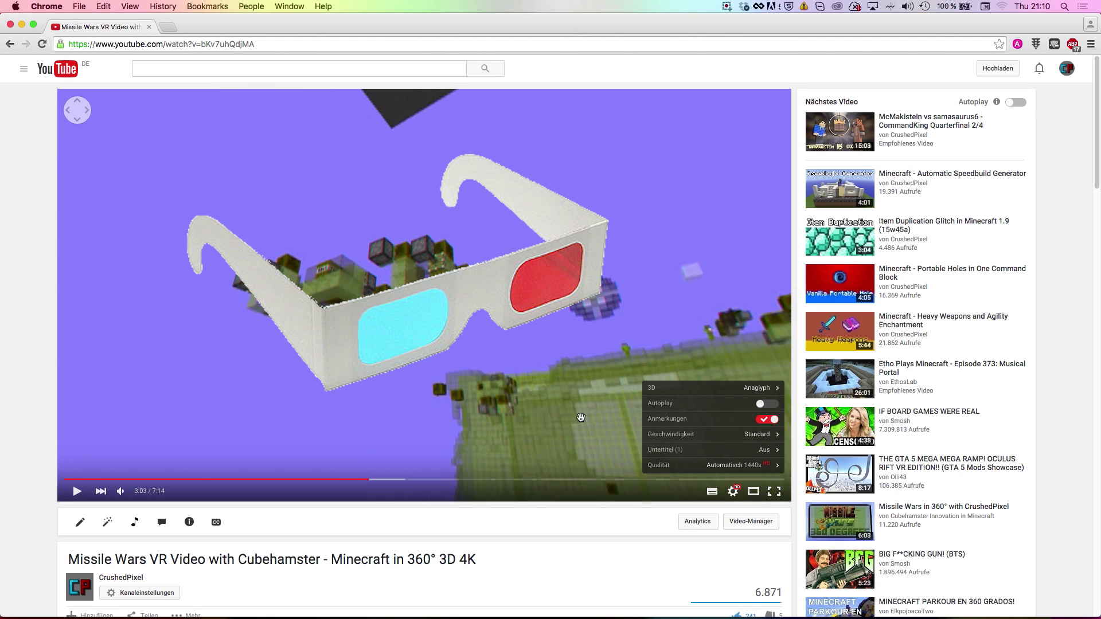
click(733, 491)
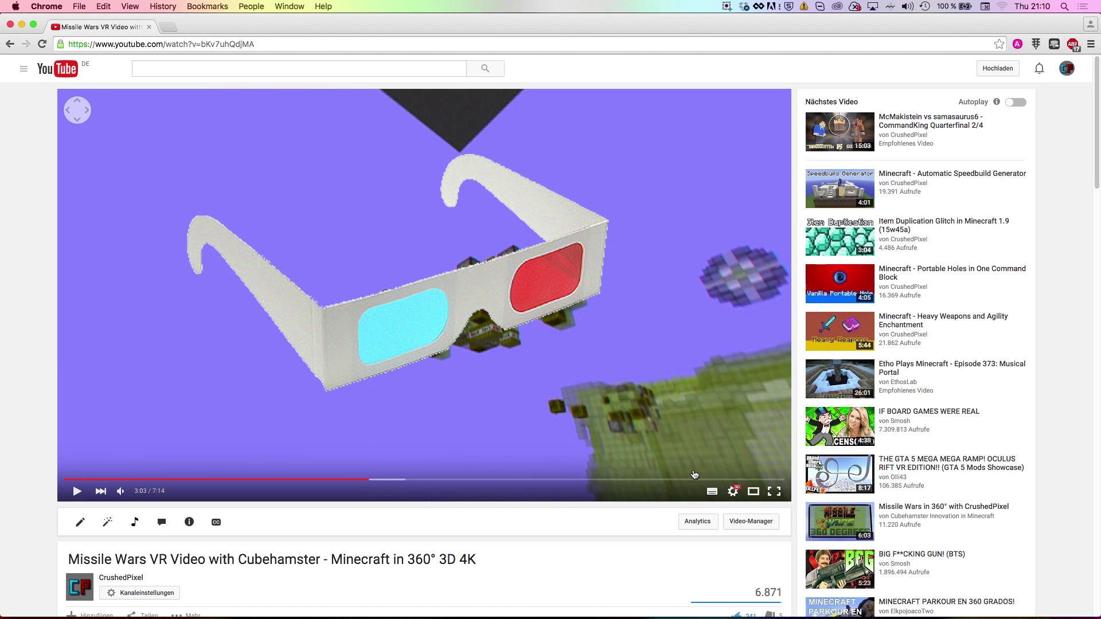
click(469, 379)
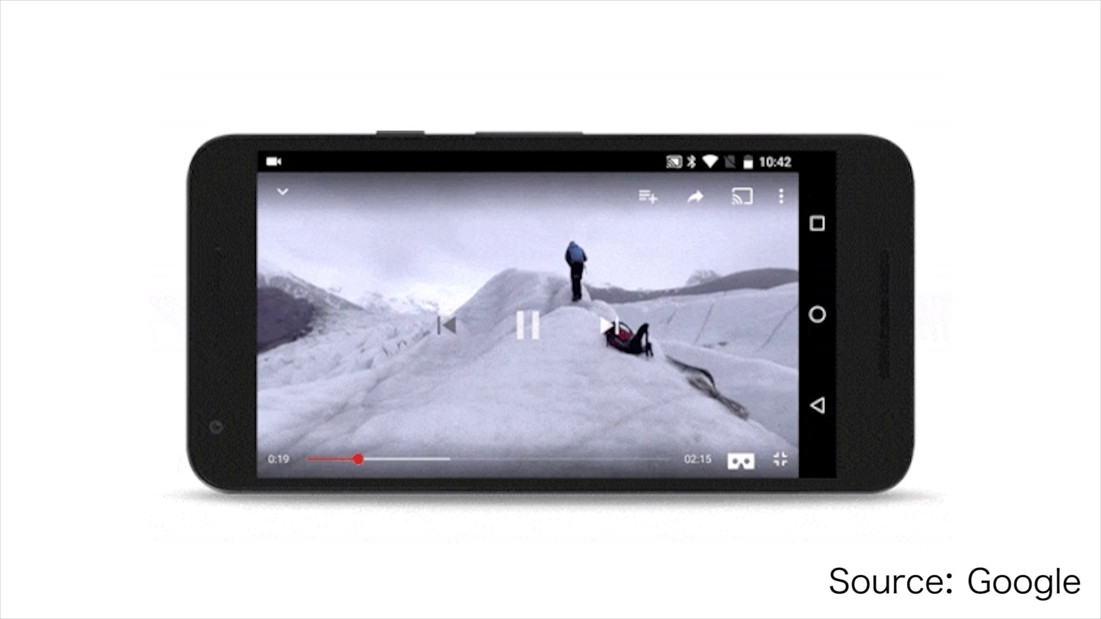